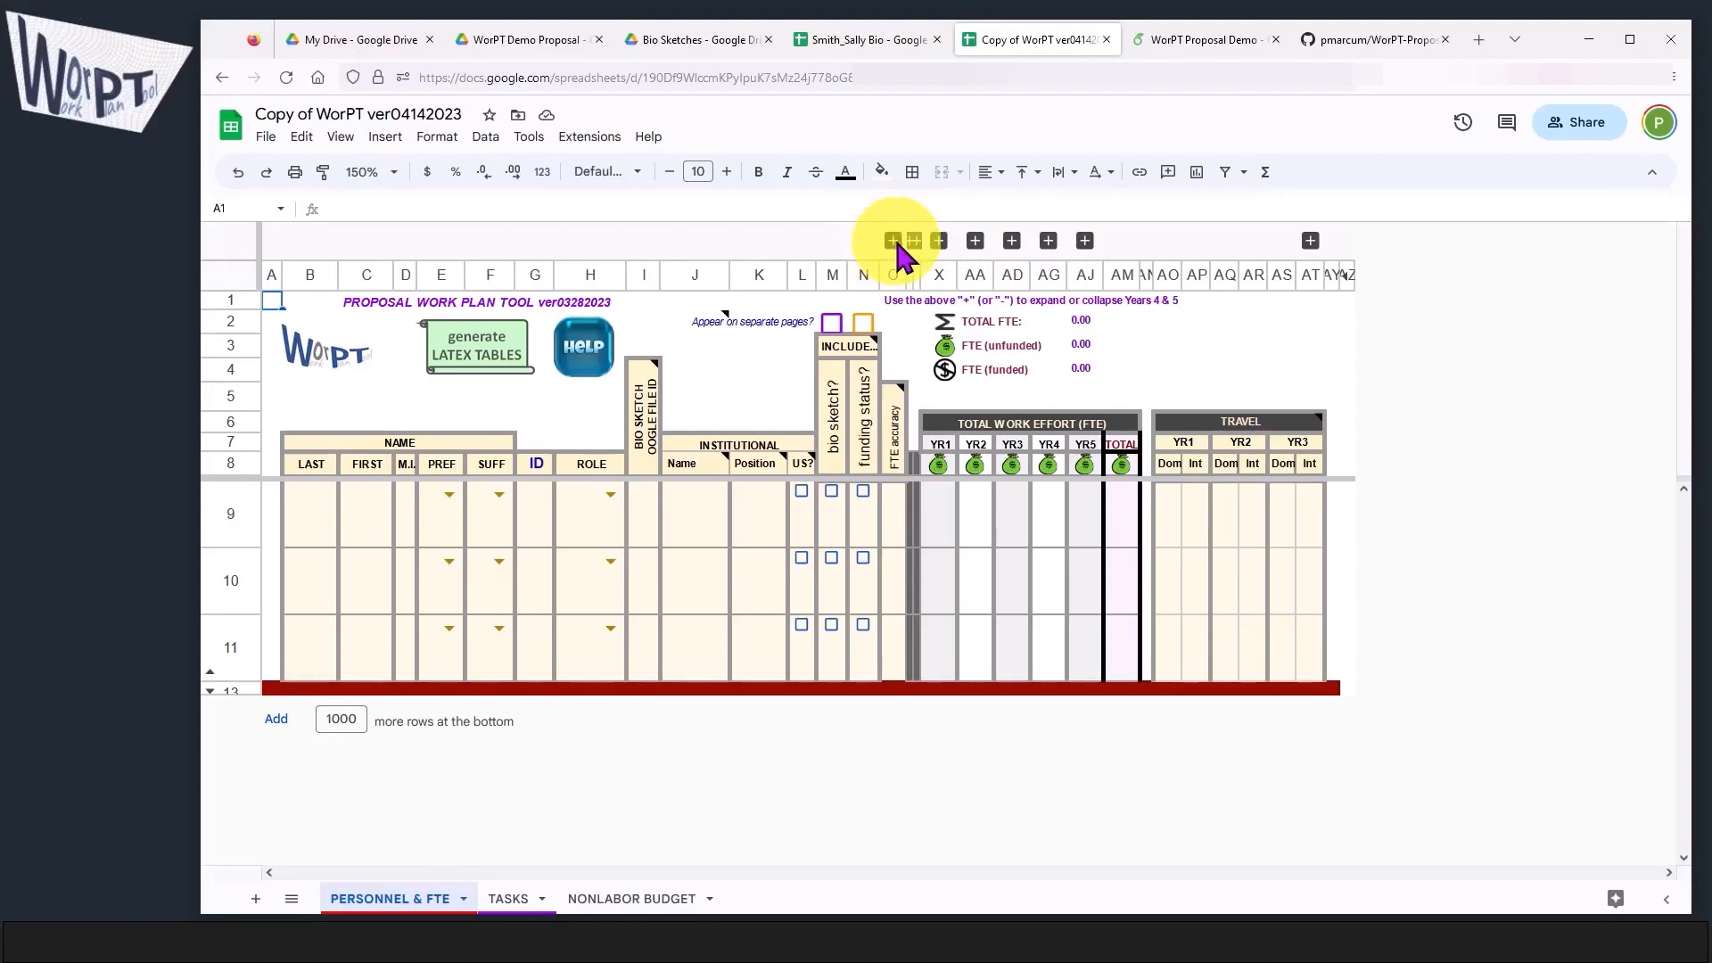
Step: Expand the hidden column groups P–Q and S–T to examine the task summary and role narrative columns, and collapse both again
{"action": "left_click", "coordinate": [896, 245]}
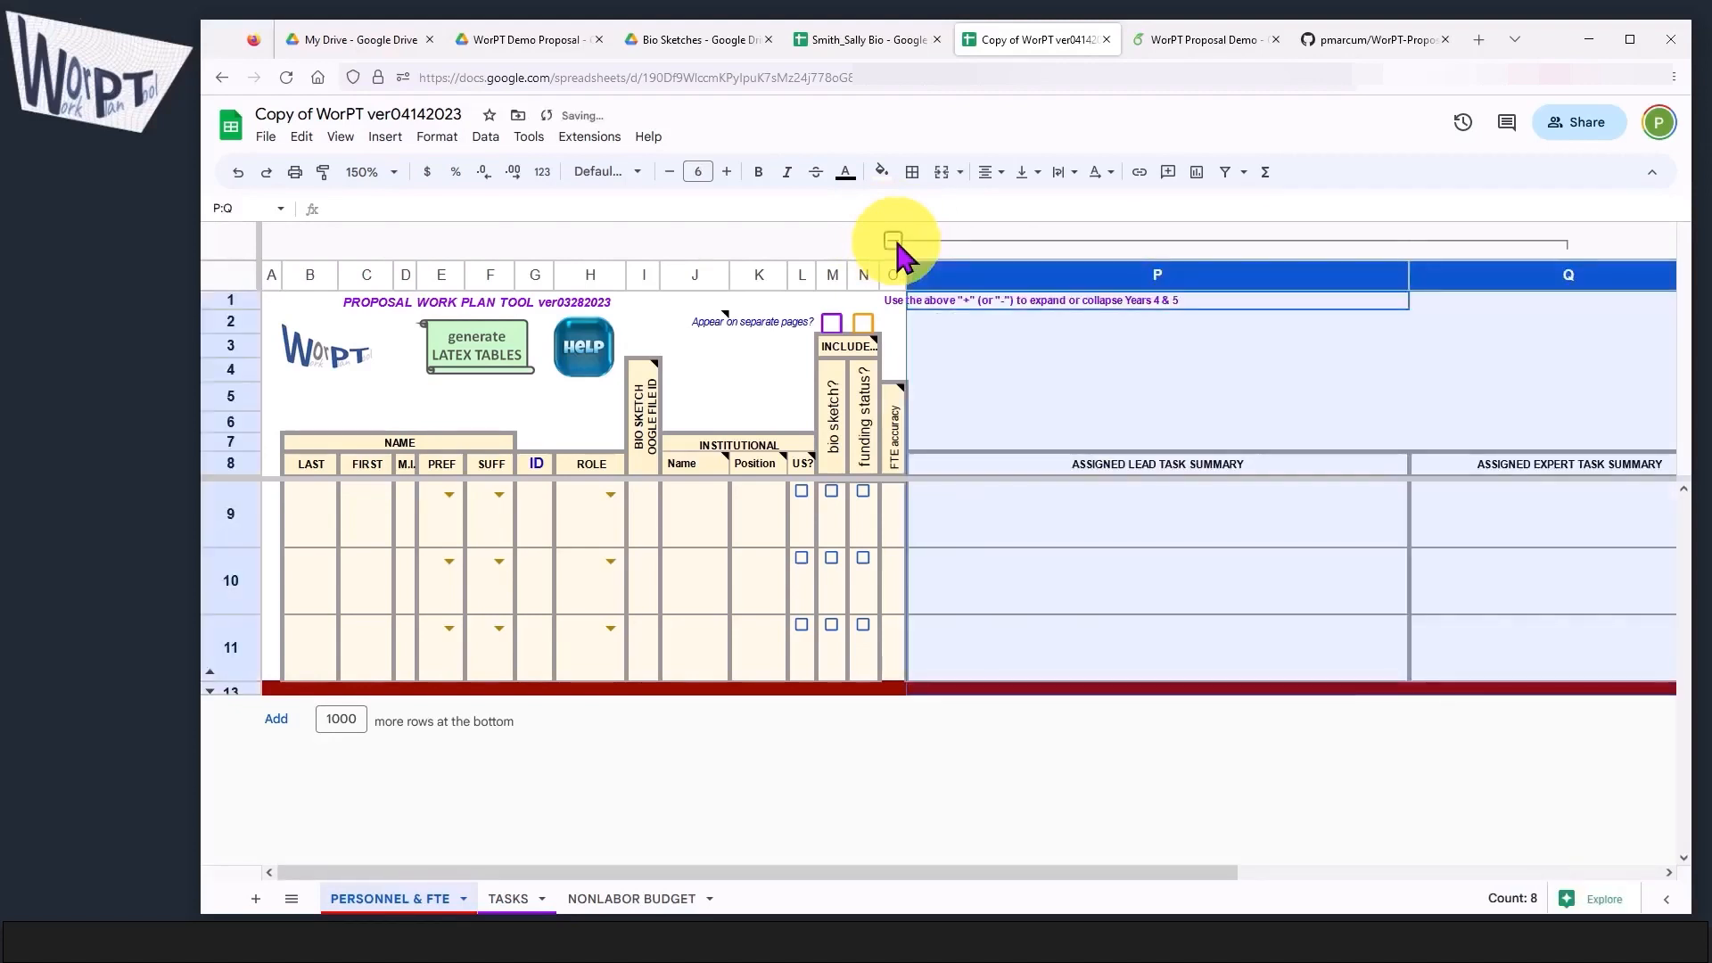
{"action": "left_click_drag", "start_coordinate": [955, 879], "coordinate": [1431, 901]}
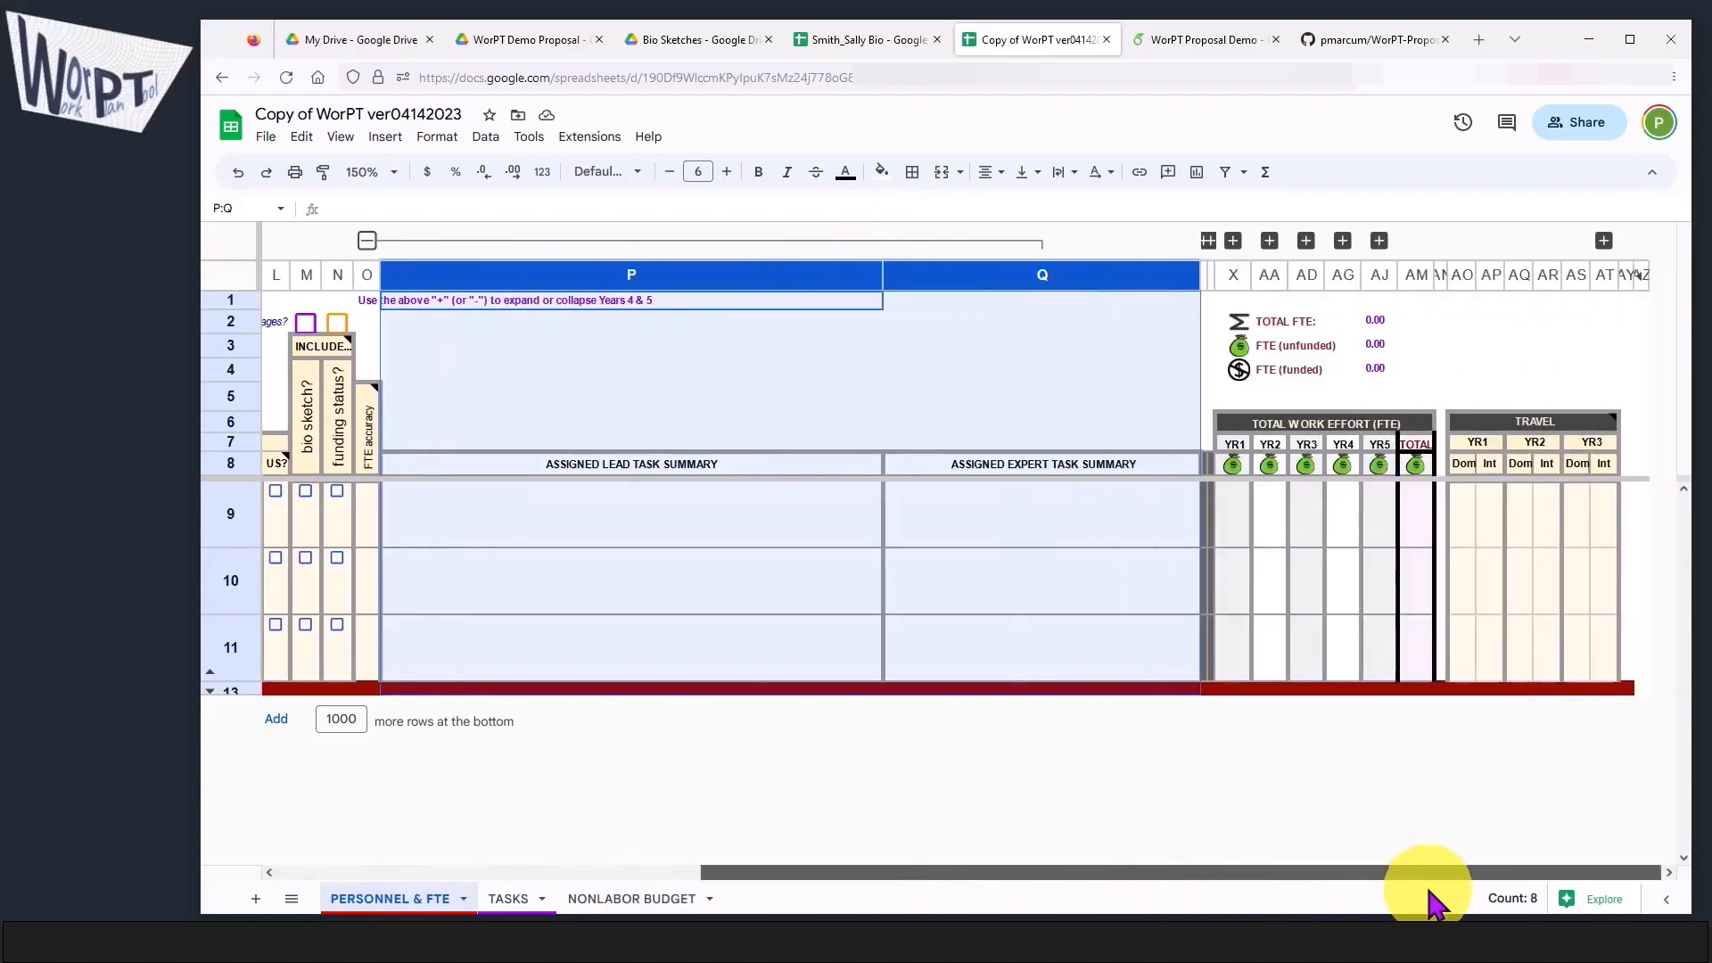
{"action": "left_click", "coordinate": [1209, 241]}
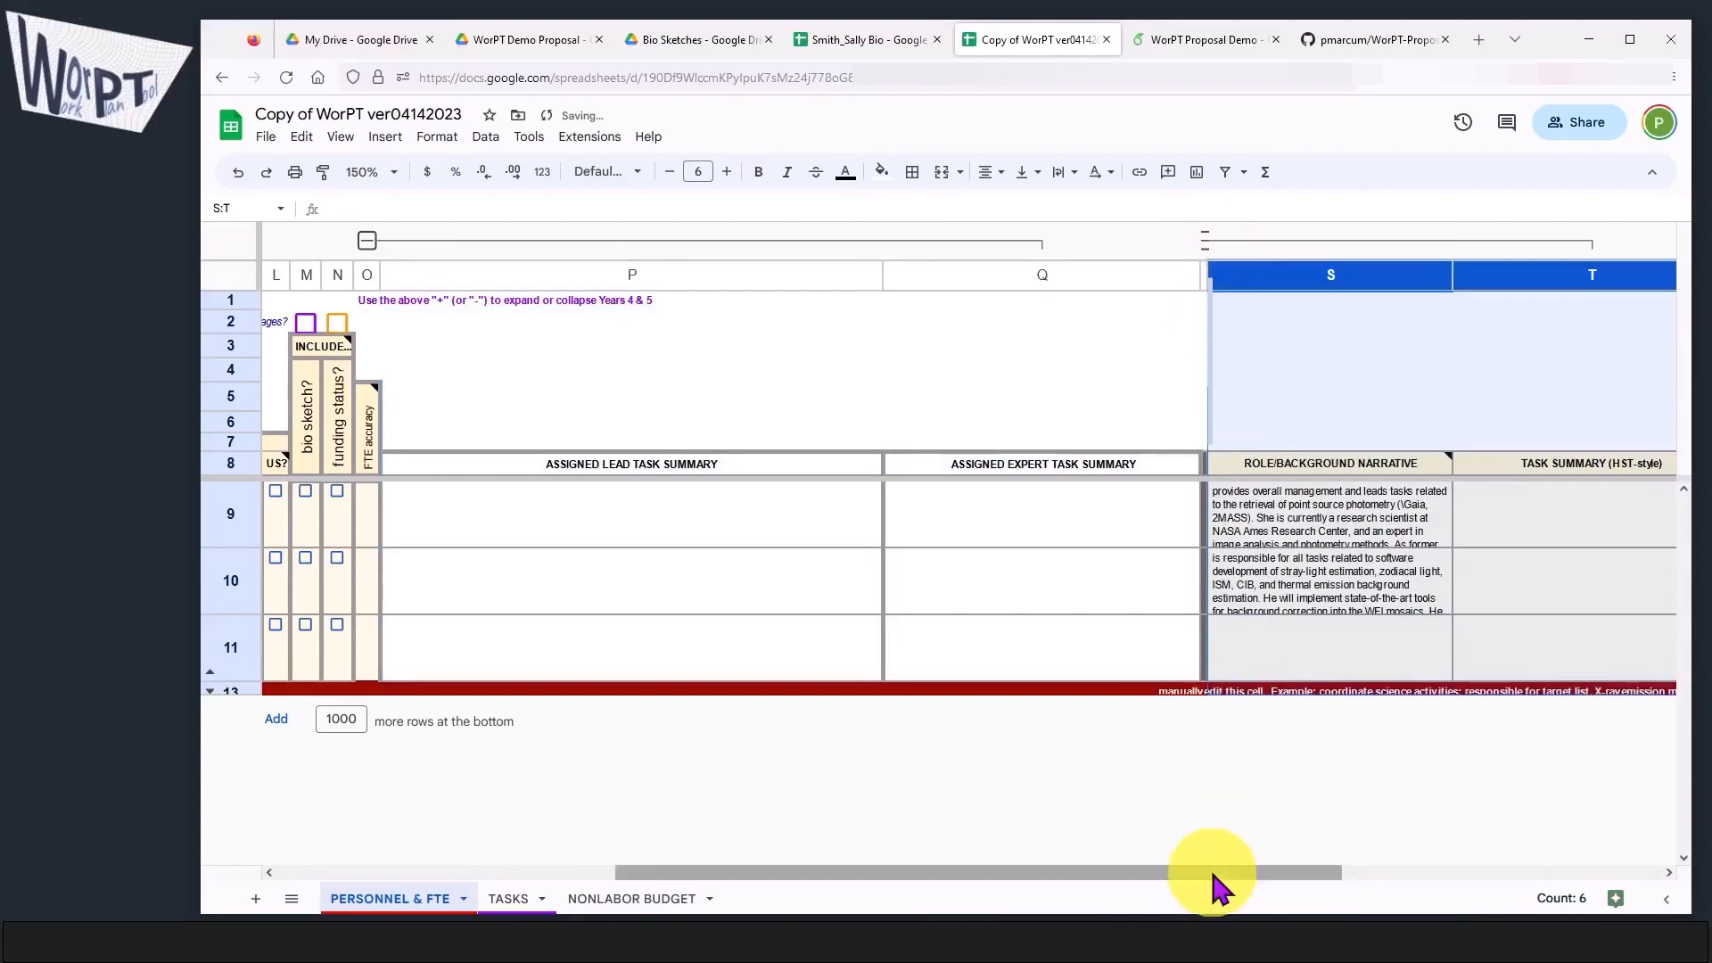
{"action": "left_click_drag", "start_coordinate": [1214, 875], "coordinate": [1422, 871]}
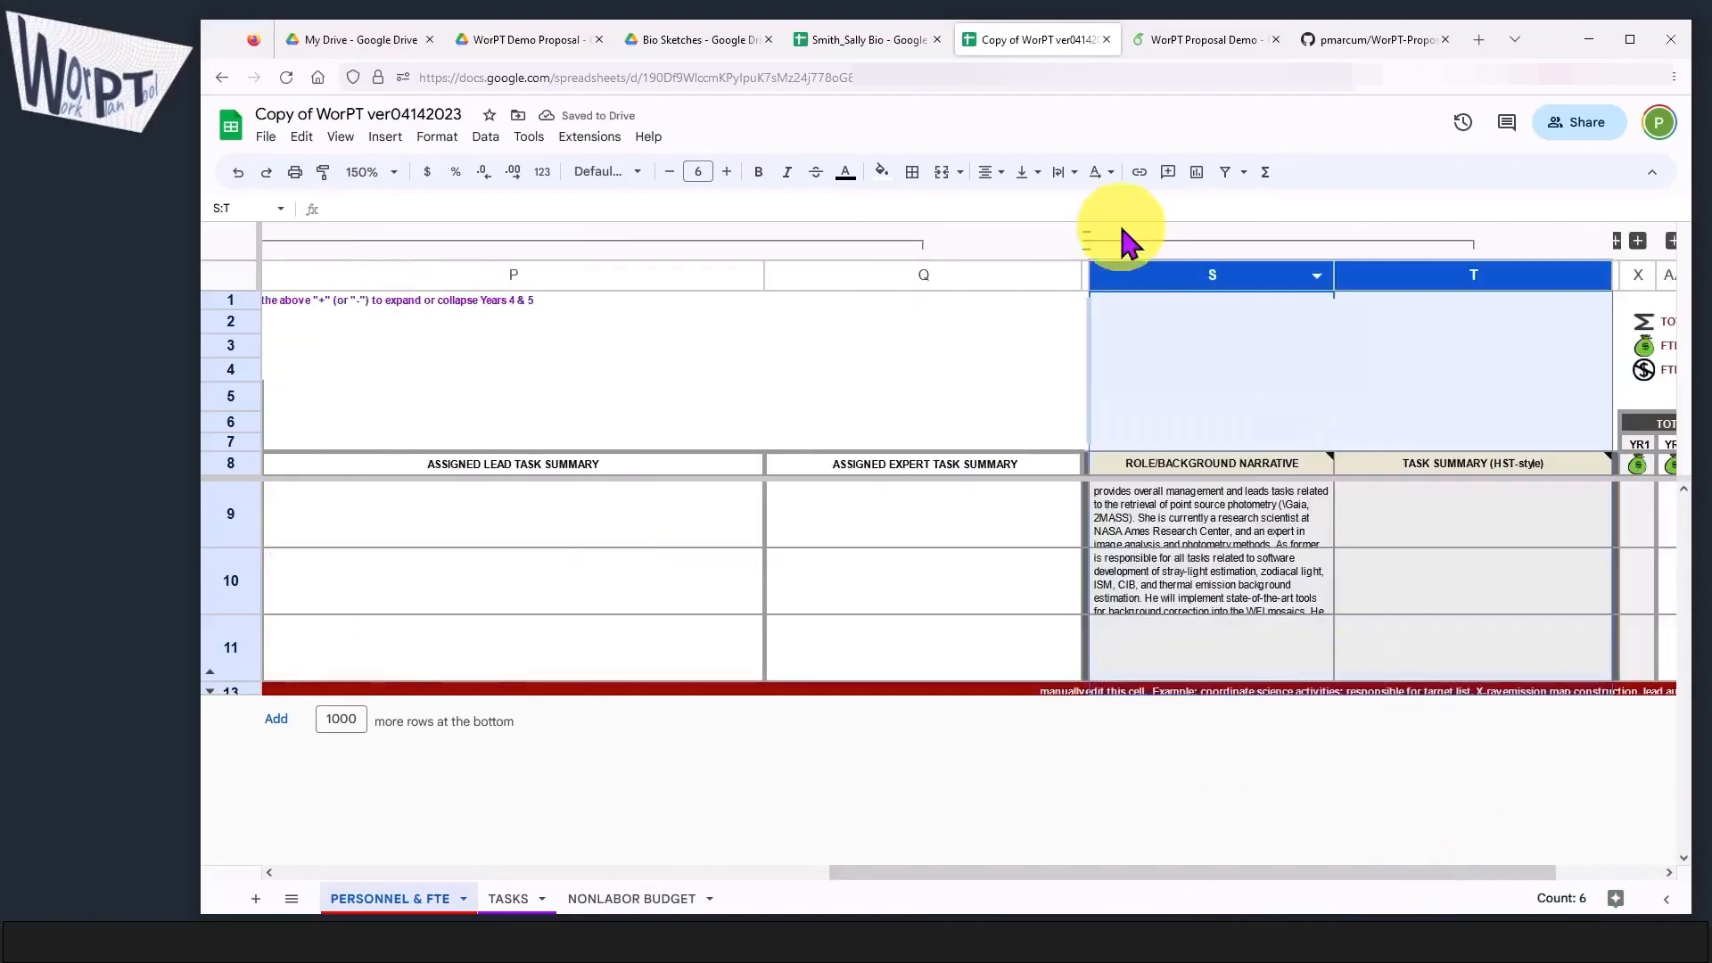
{"action": "left_click", "coordinate": [1087, 237]}
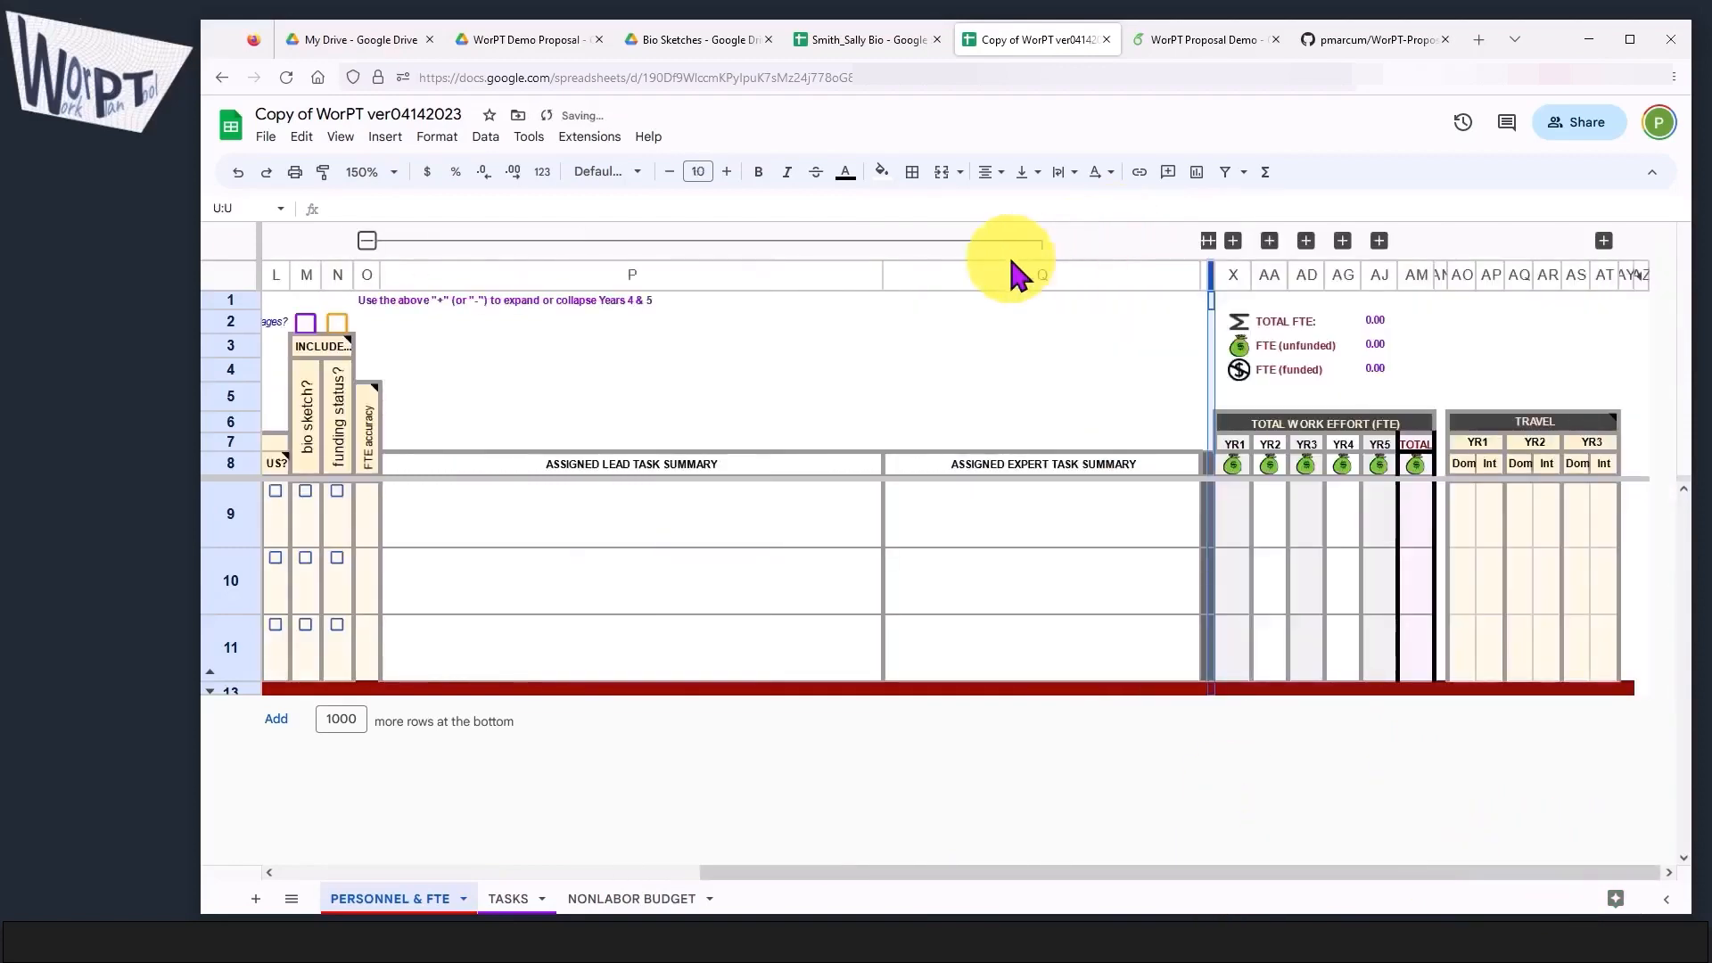
{"action": "left_click", "coordinate": [366, 241]}
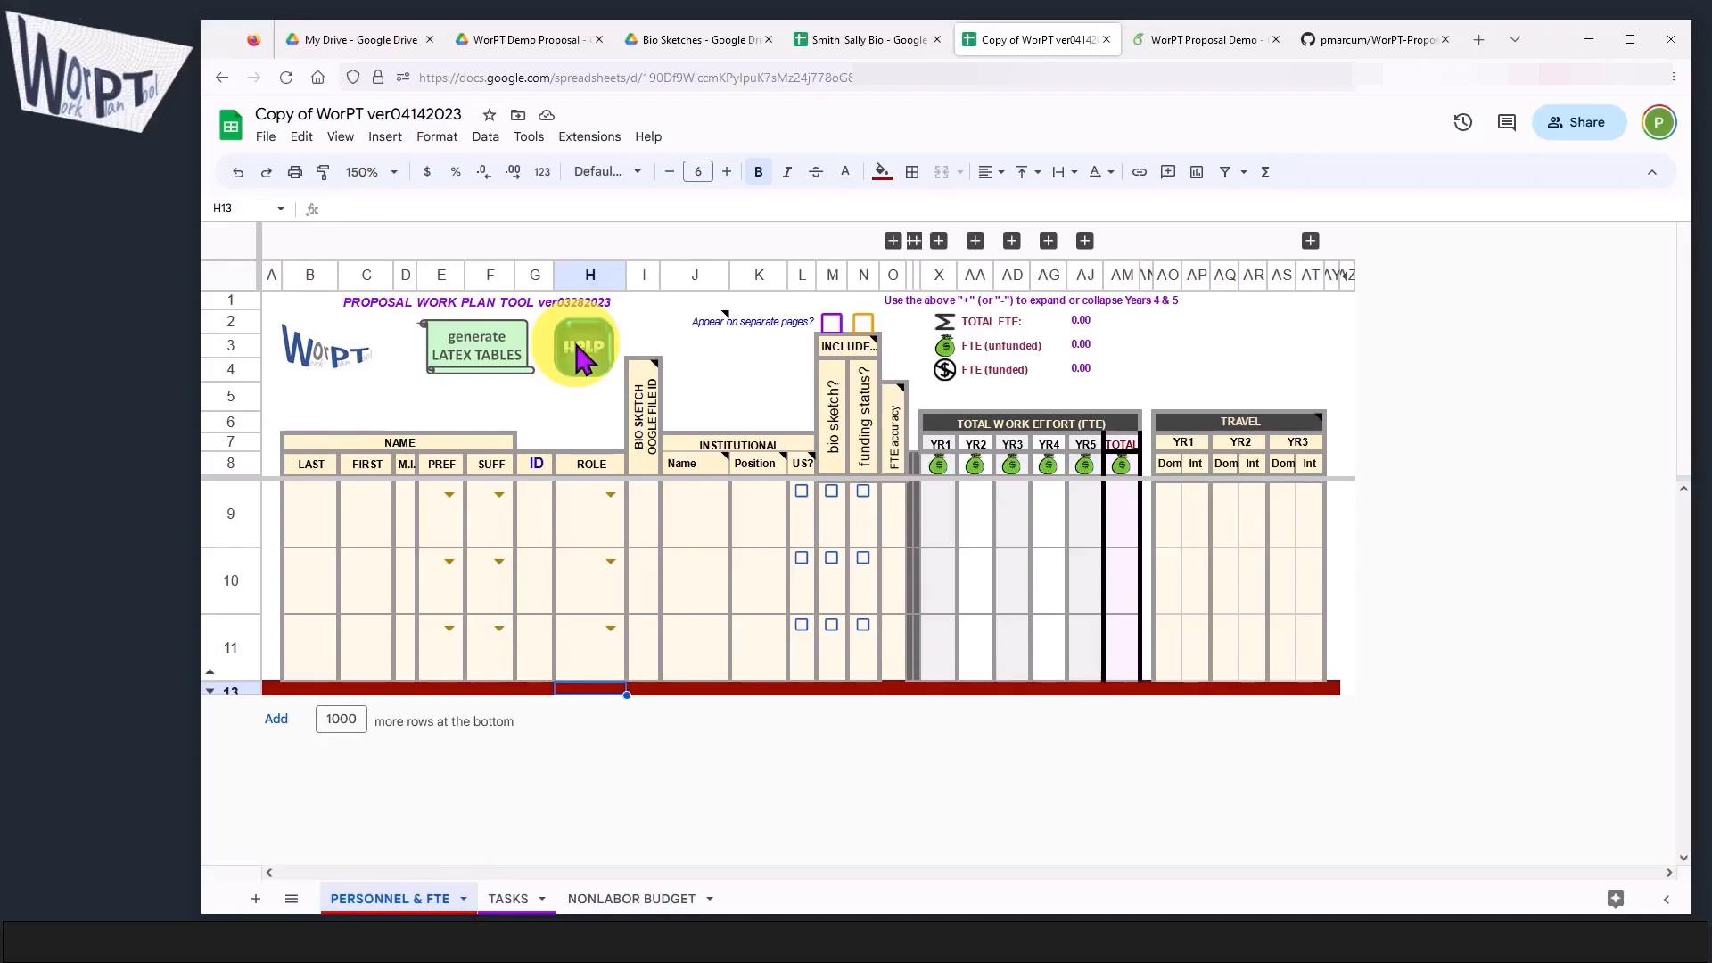
Step: Run the sheet's HELP script and authorize proposalWorkPlanPrep to access the Google account despite the unverified-app warning
{"action": "left_click", "coordinate": [581, 358]}
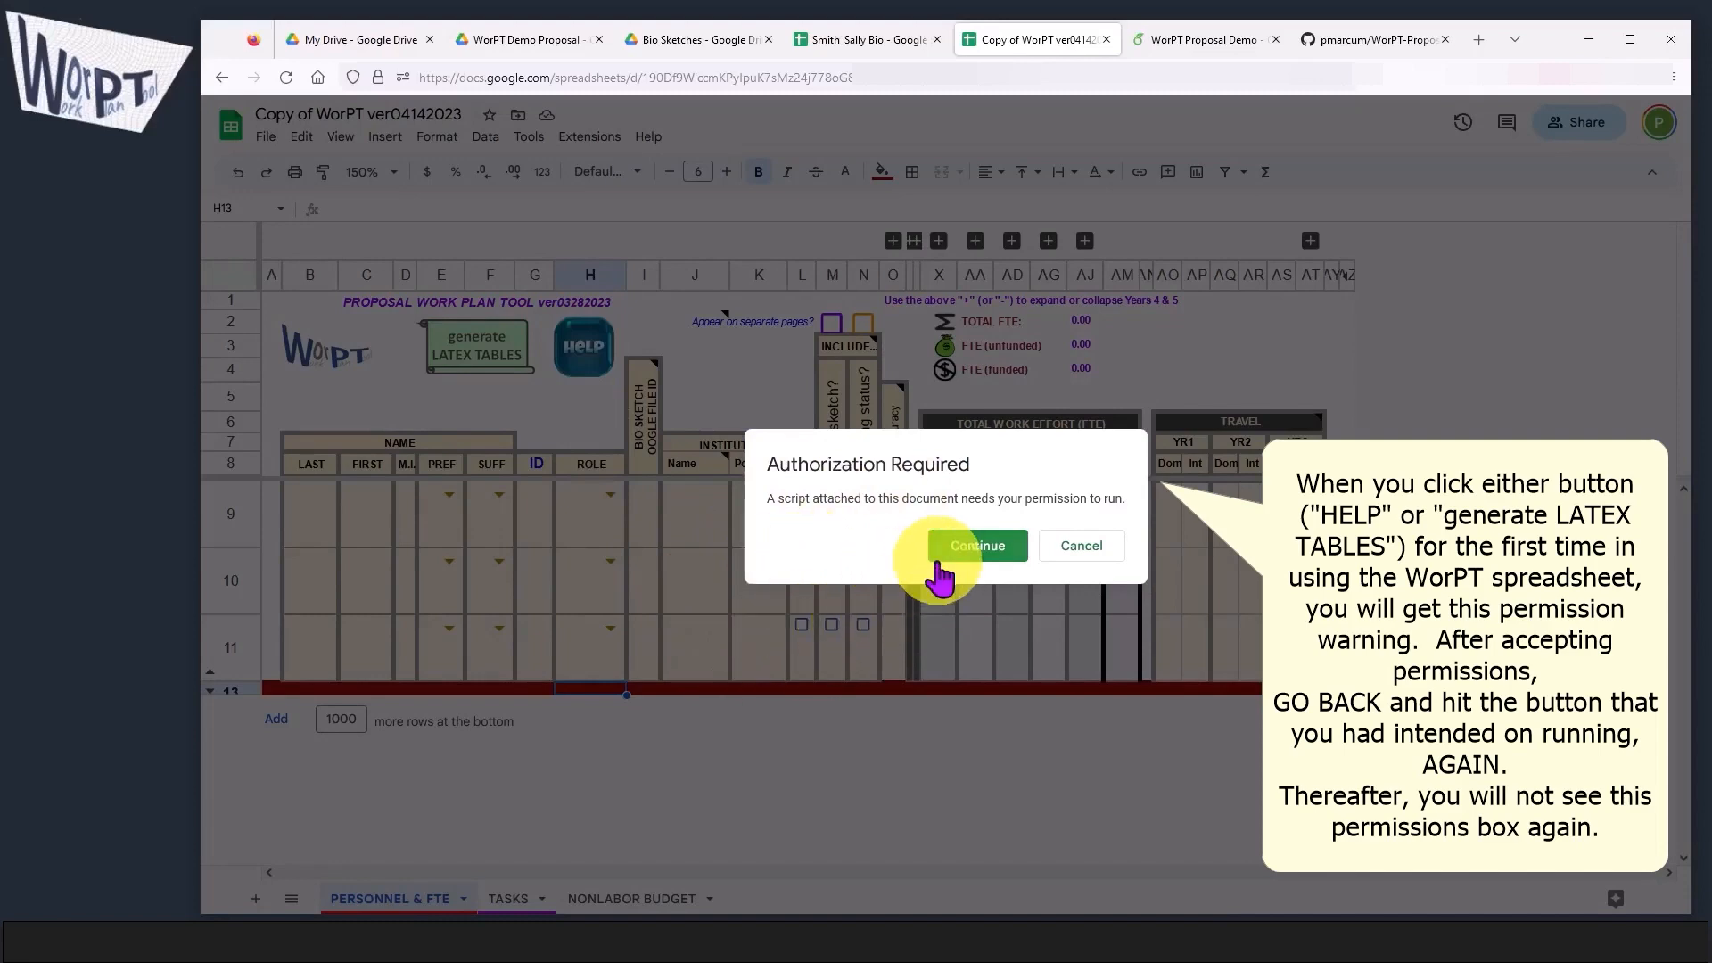
{"action": "left_click", "coordinate": [972, 547]}
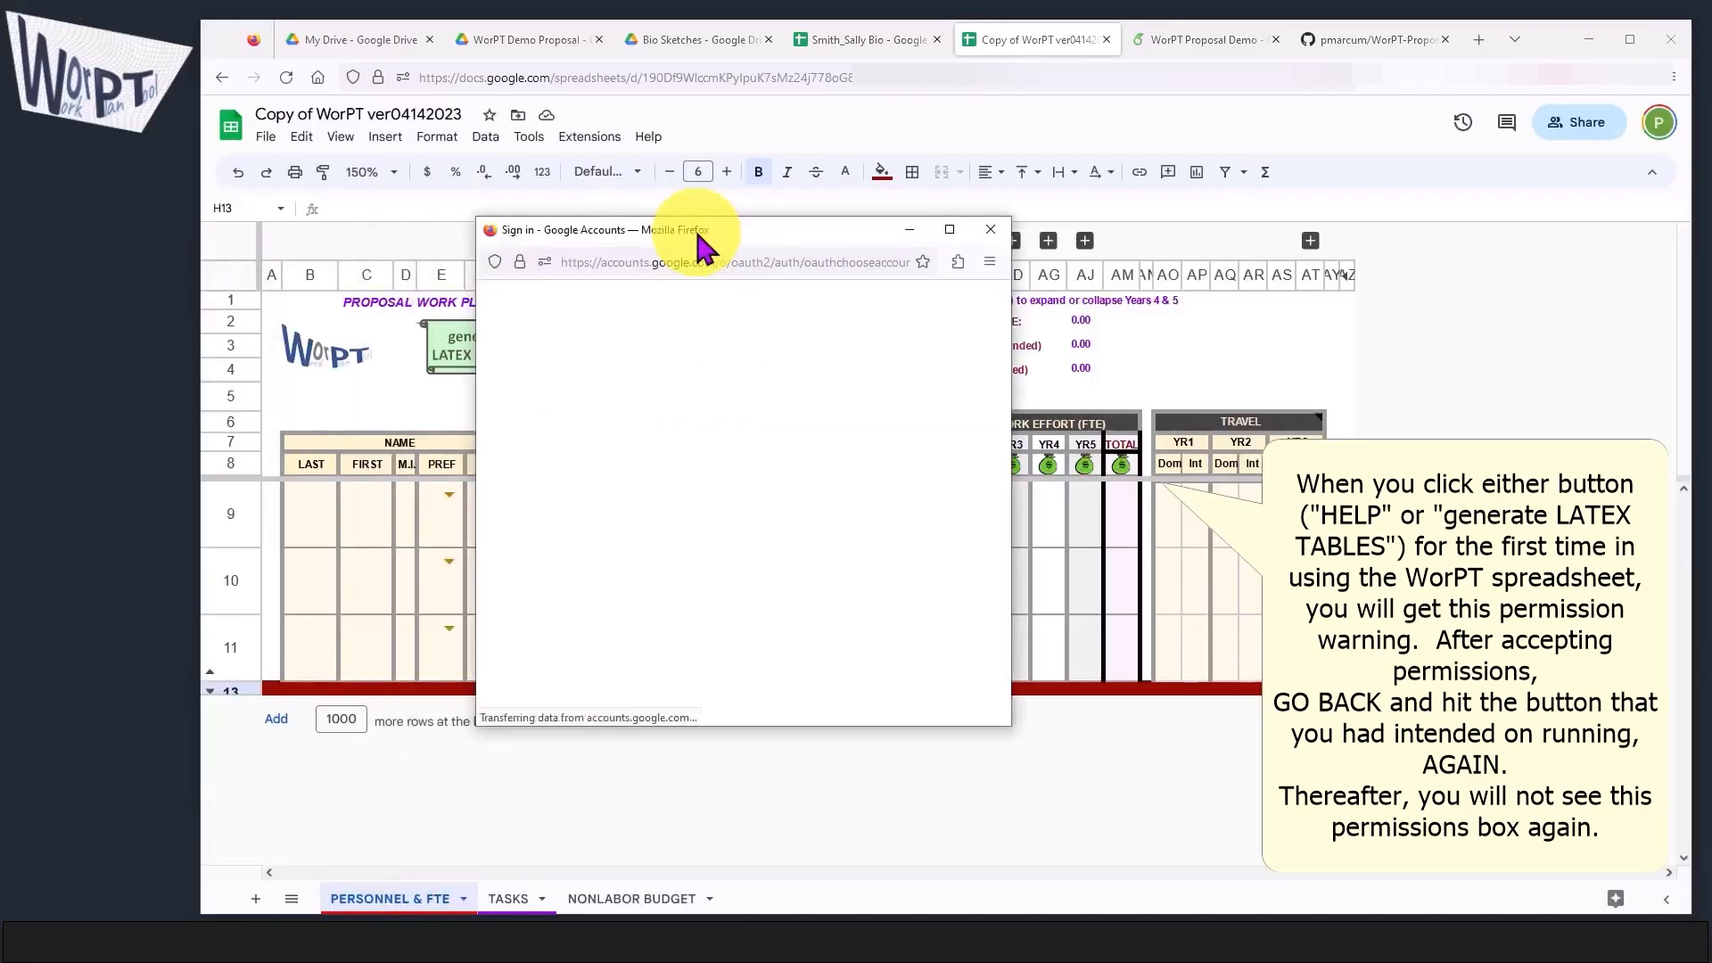
{"action": "left_click", "coordinate": [580, 466]}
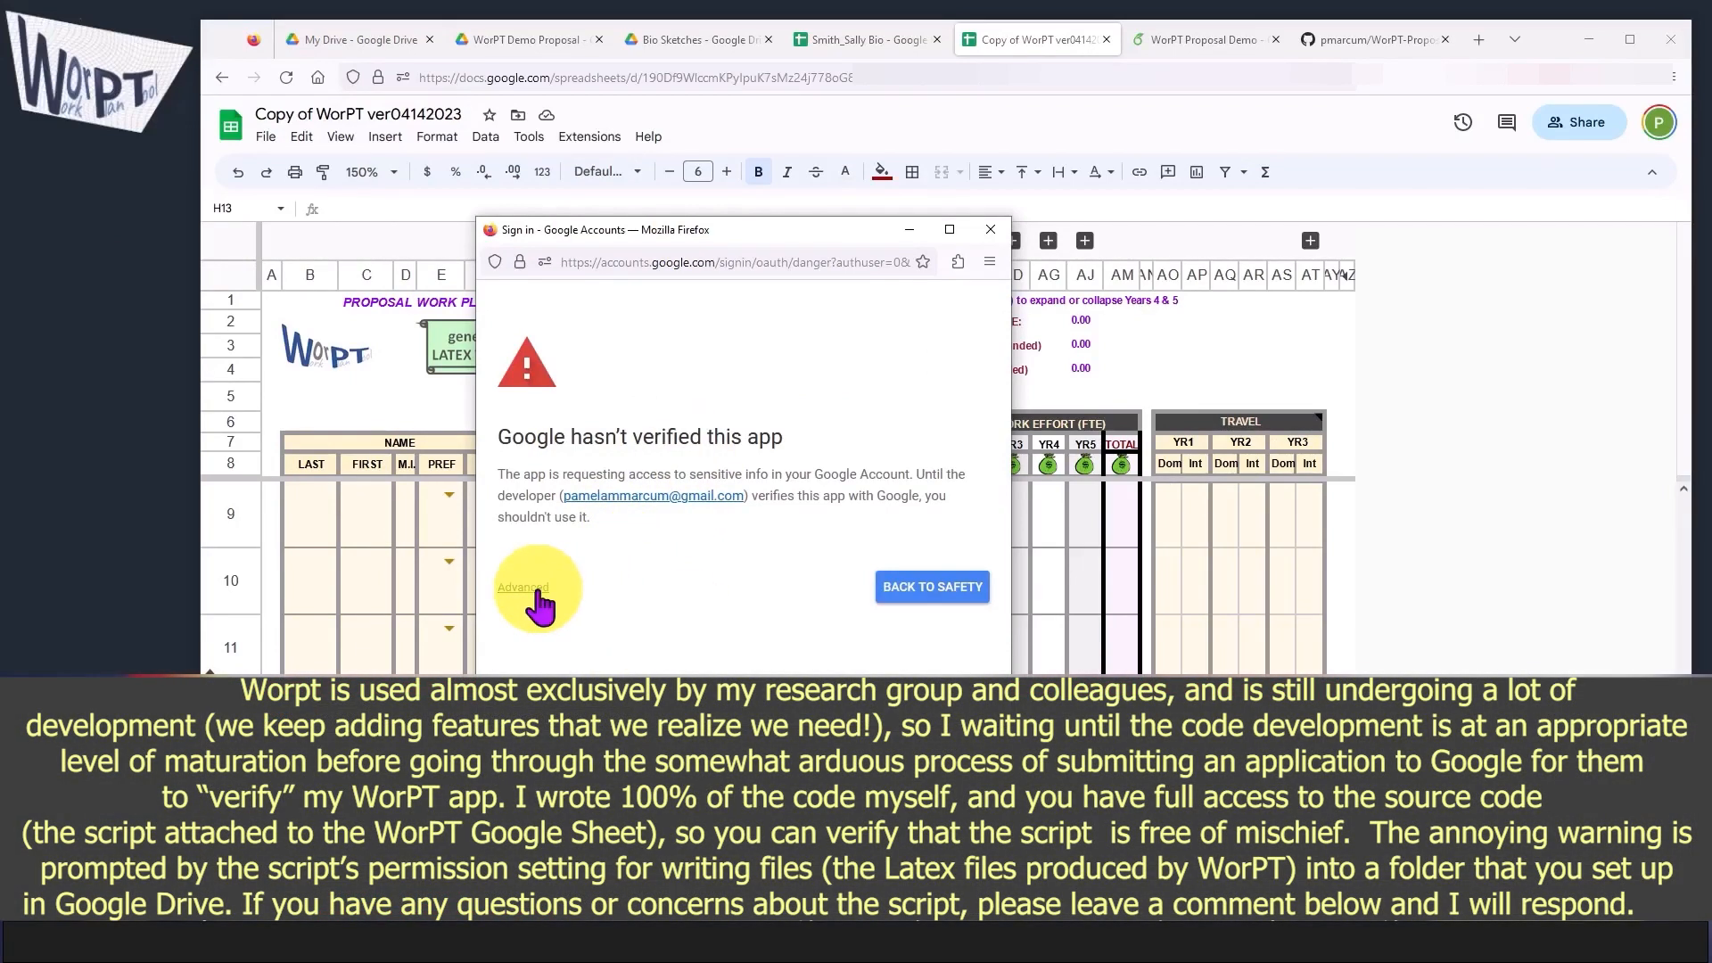
{"action": "left_click", "coordinate": [526, 589]}
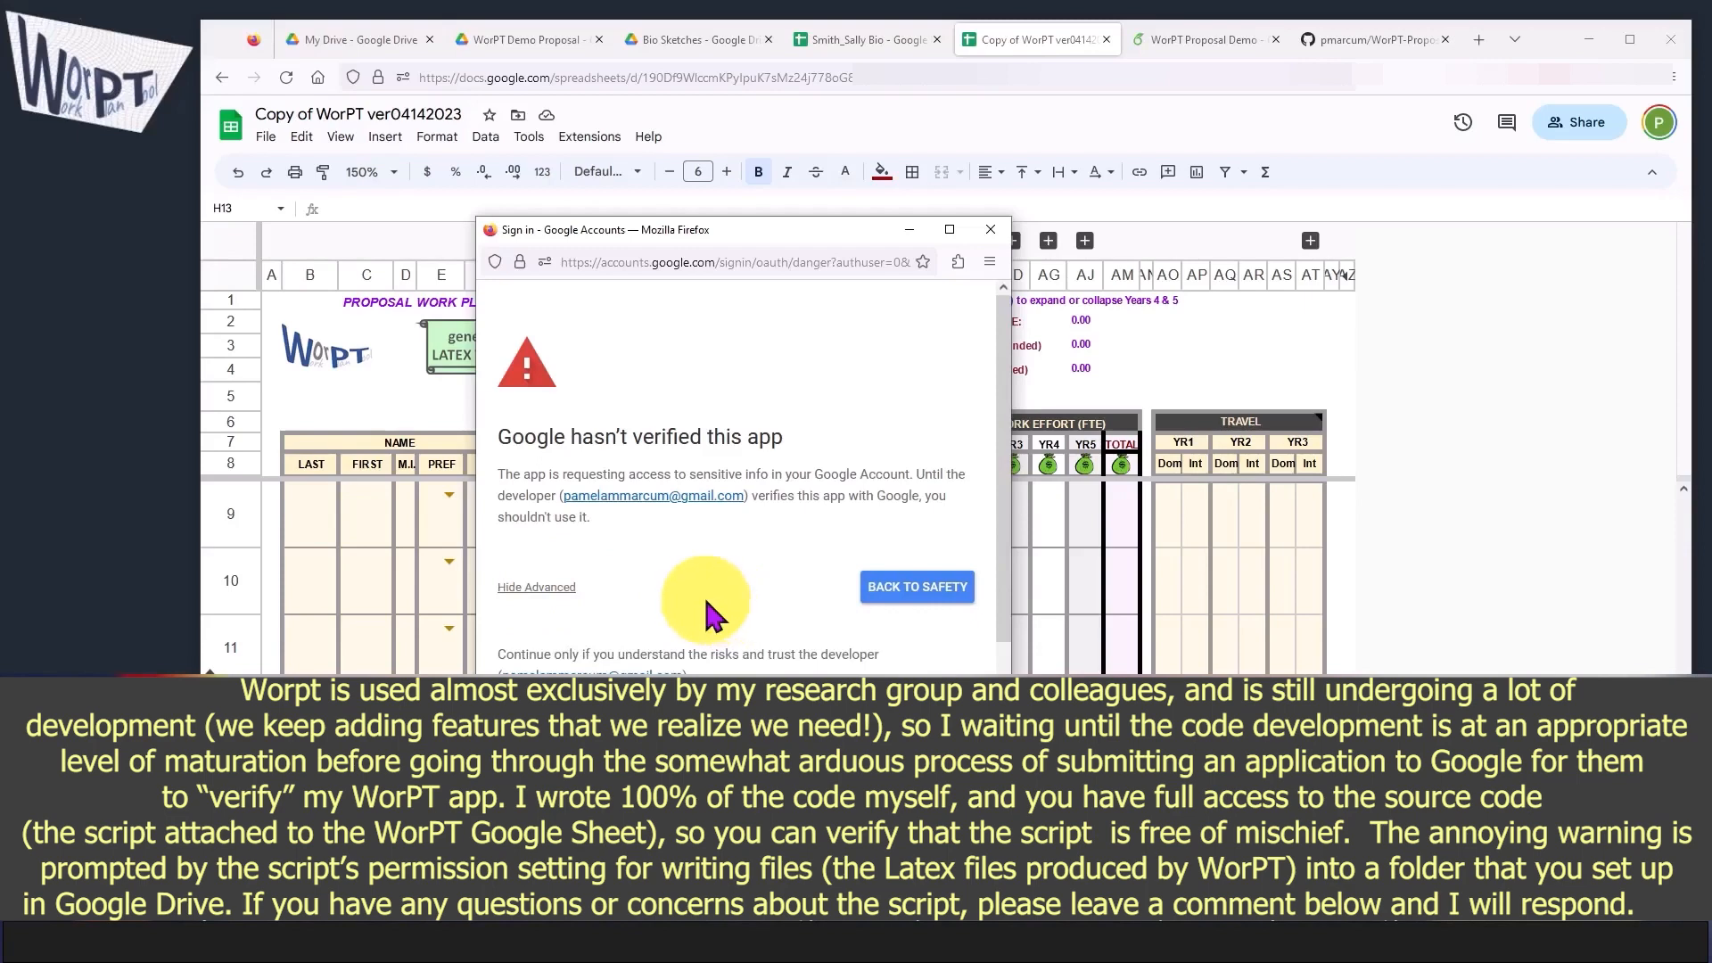
{"action": "scroll", "coordinate": [660, 649], "scroll_direction": "down", "scroll_amount": 2}
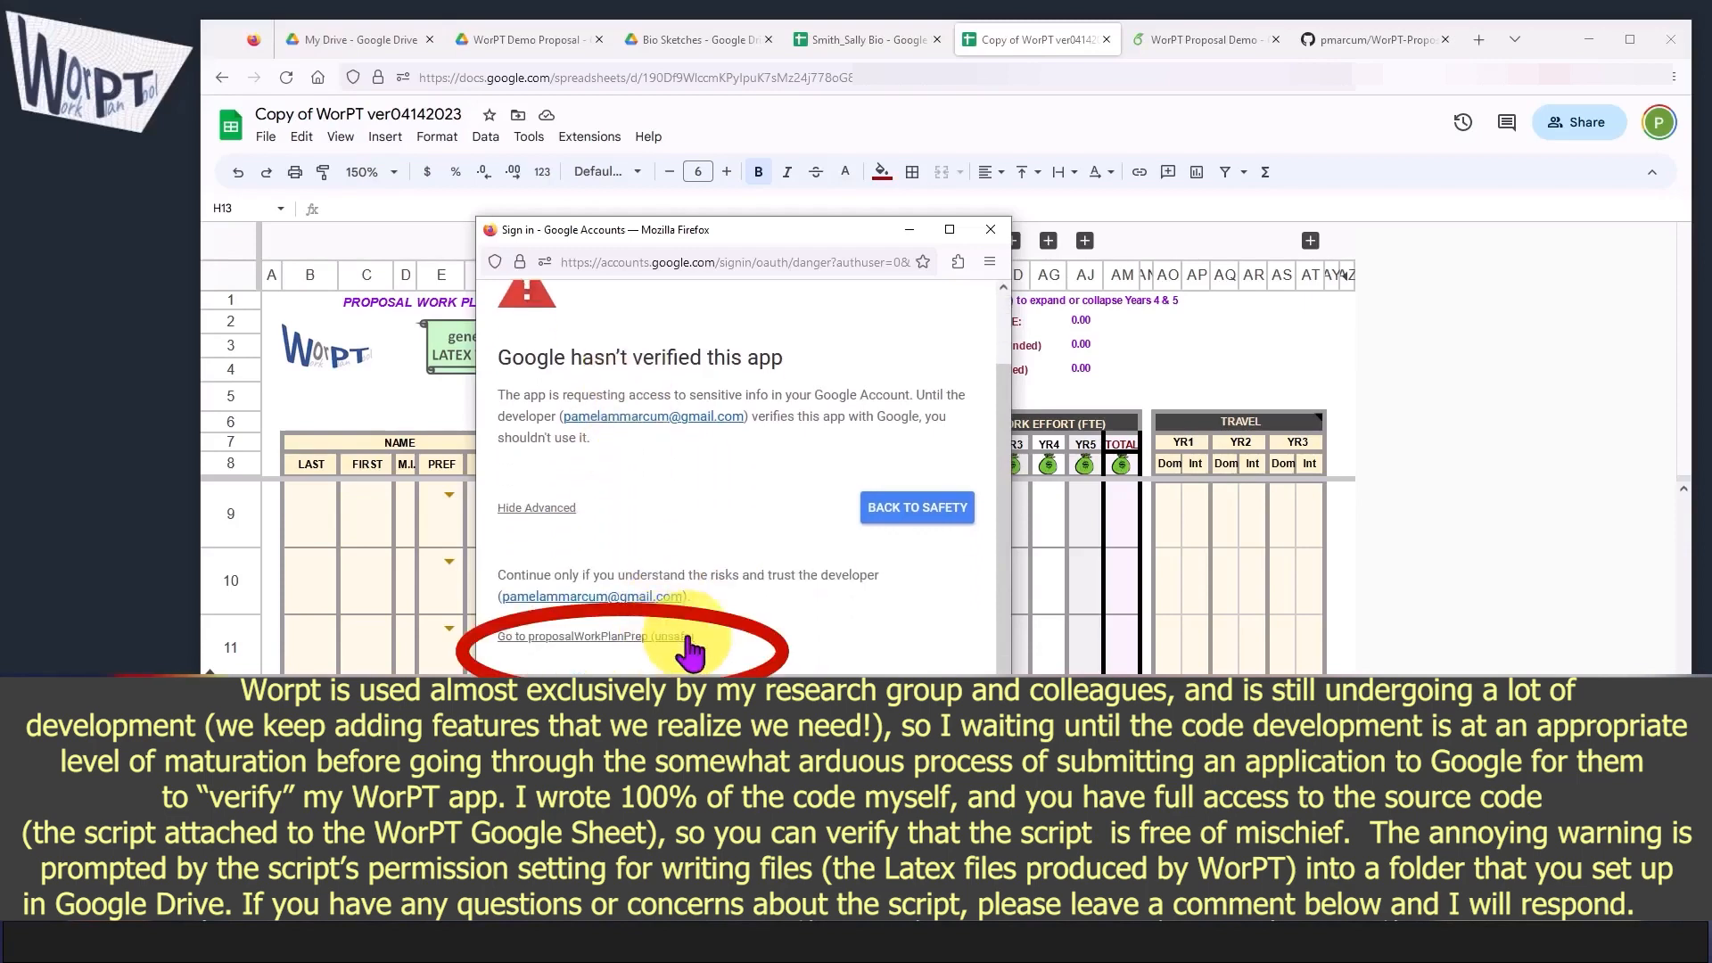
{"action": "left_click", "coordinate": [636, 638]}
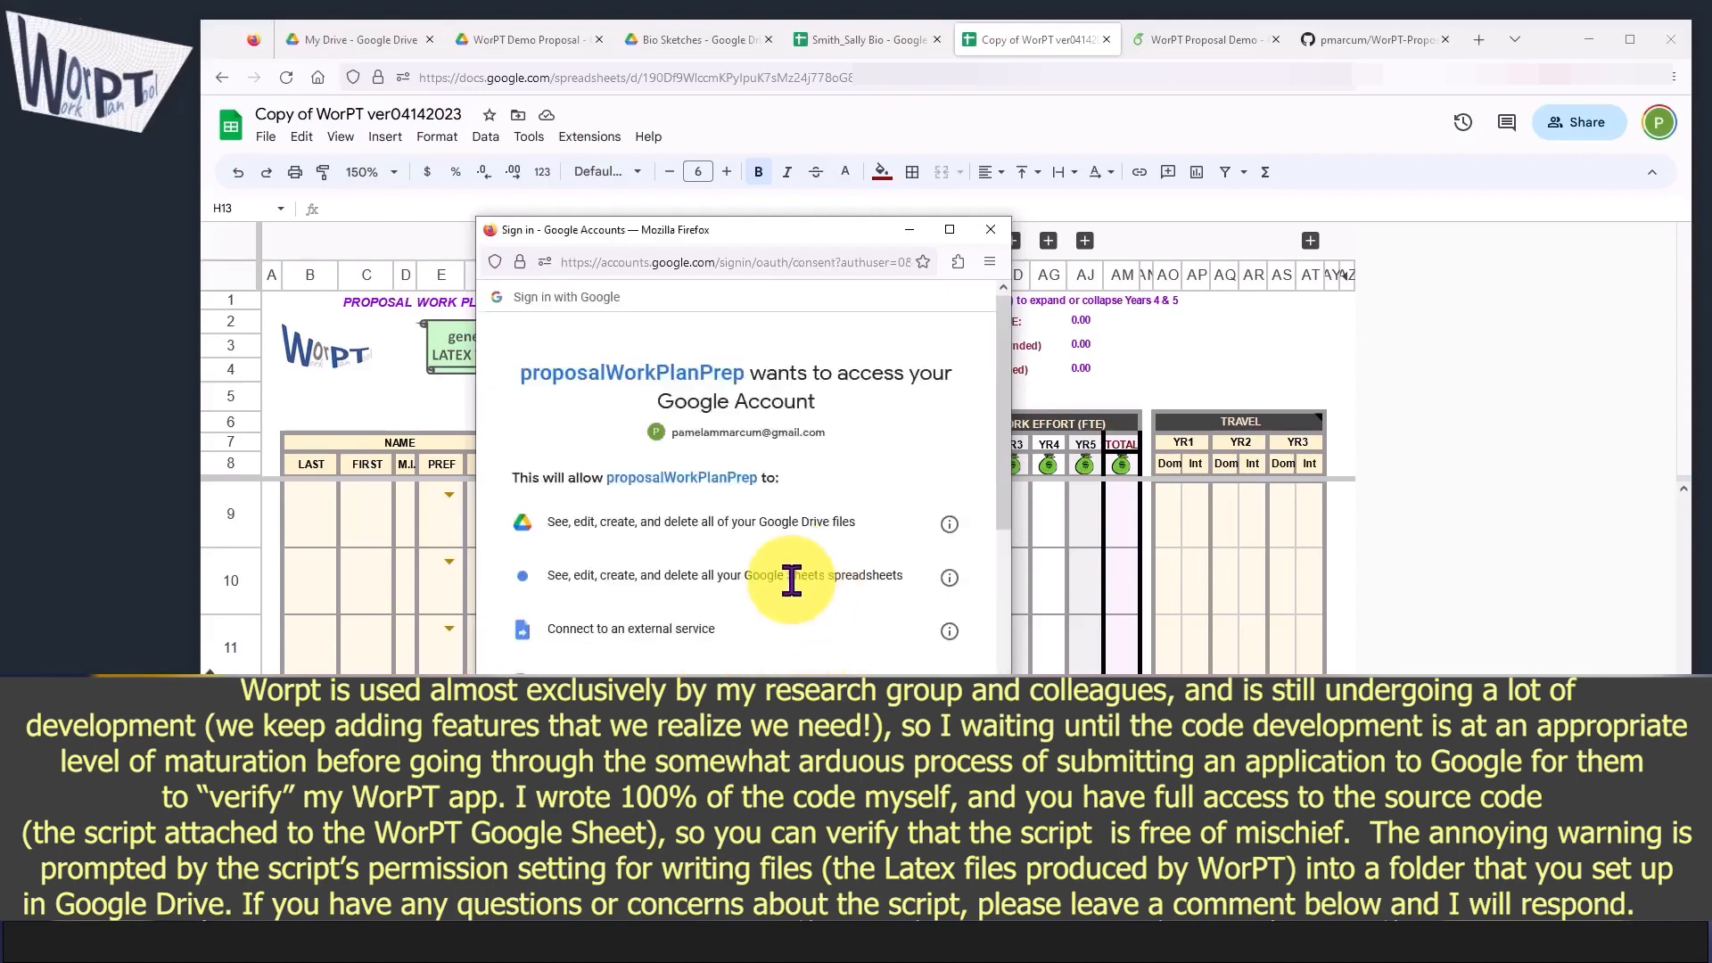
{"action": "scroll", "coordinate": [784, 580], "scroll_direction": "down", "scroll_amount": 6}
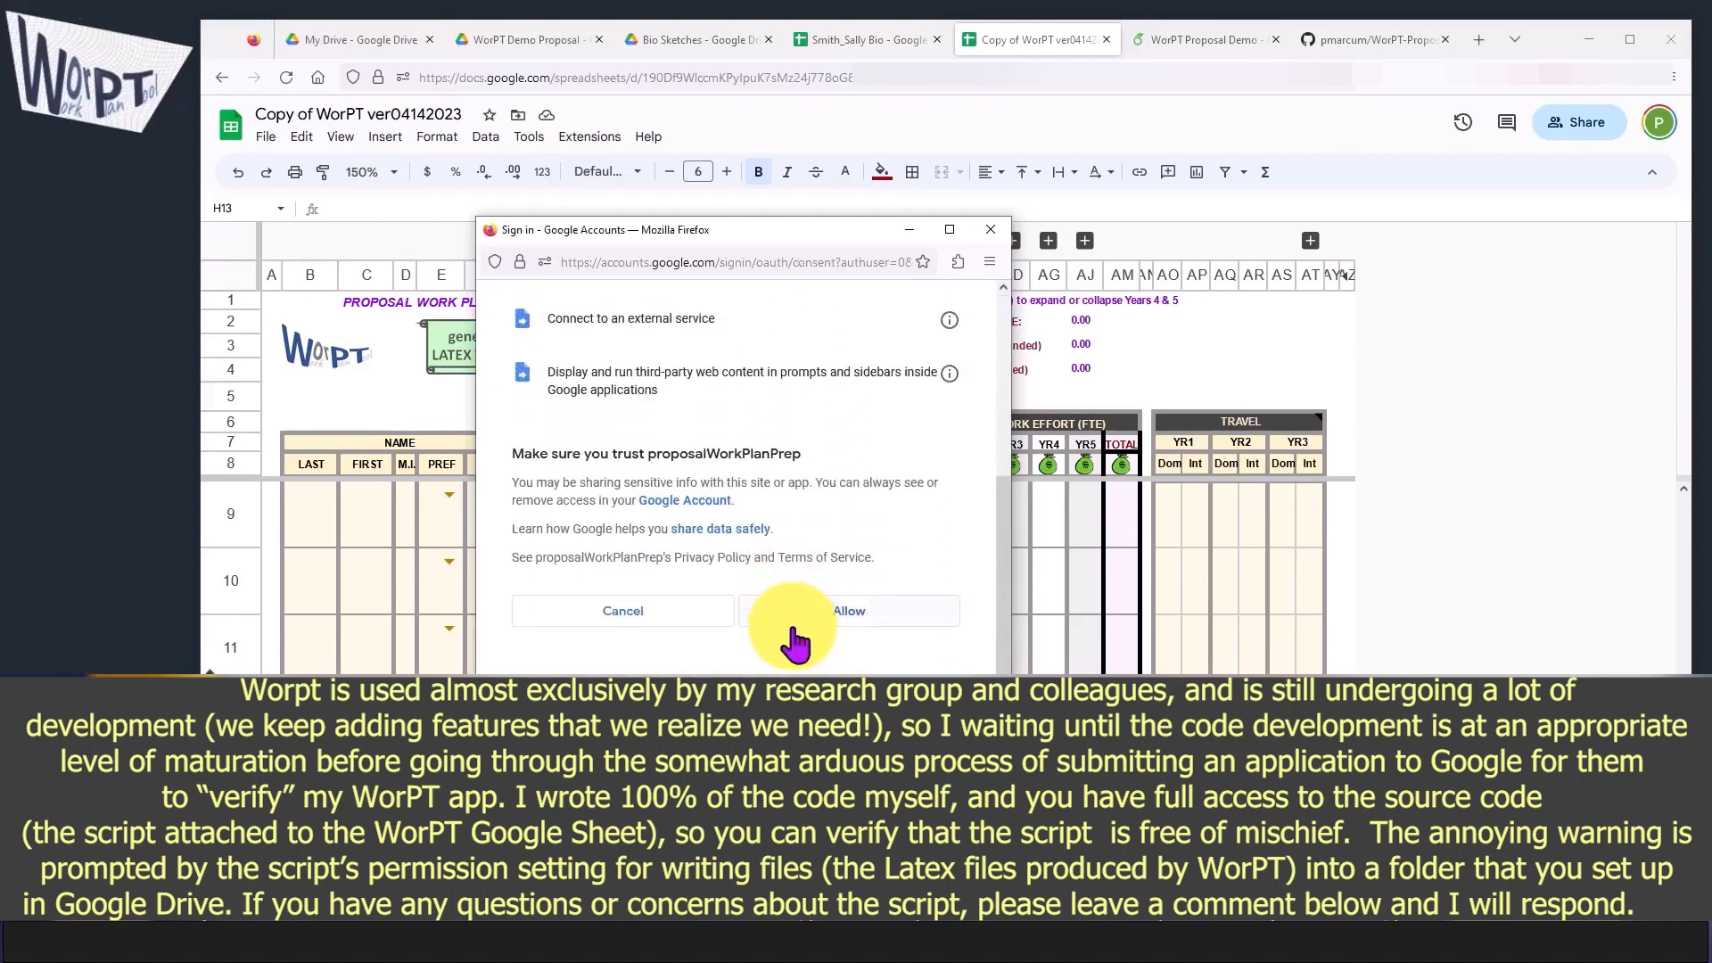
{"action": "left_click", "coordinate": [869, 620]}
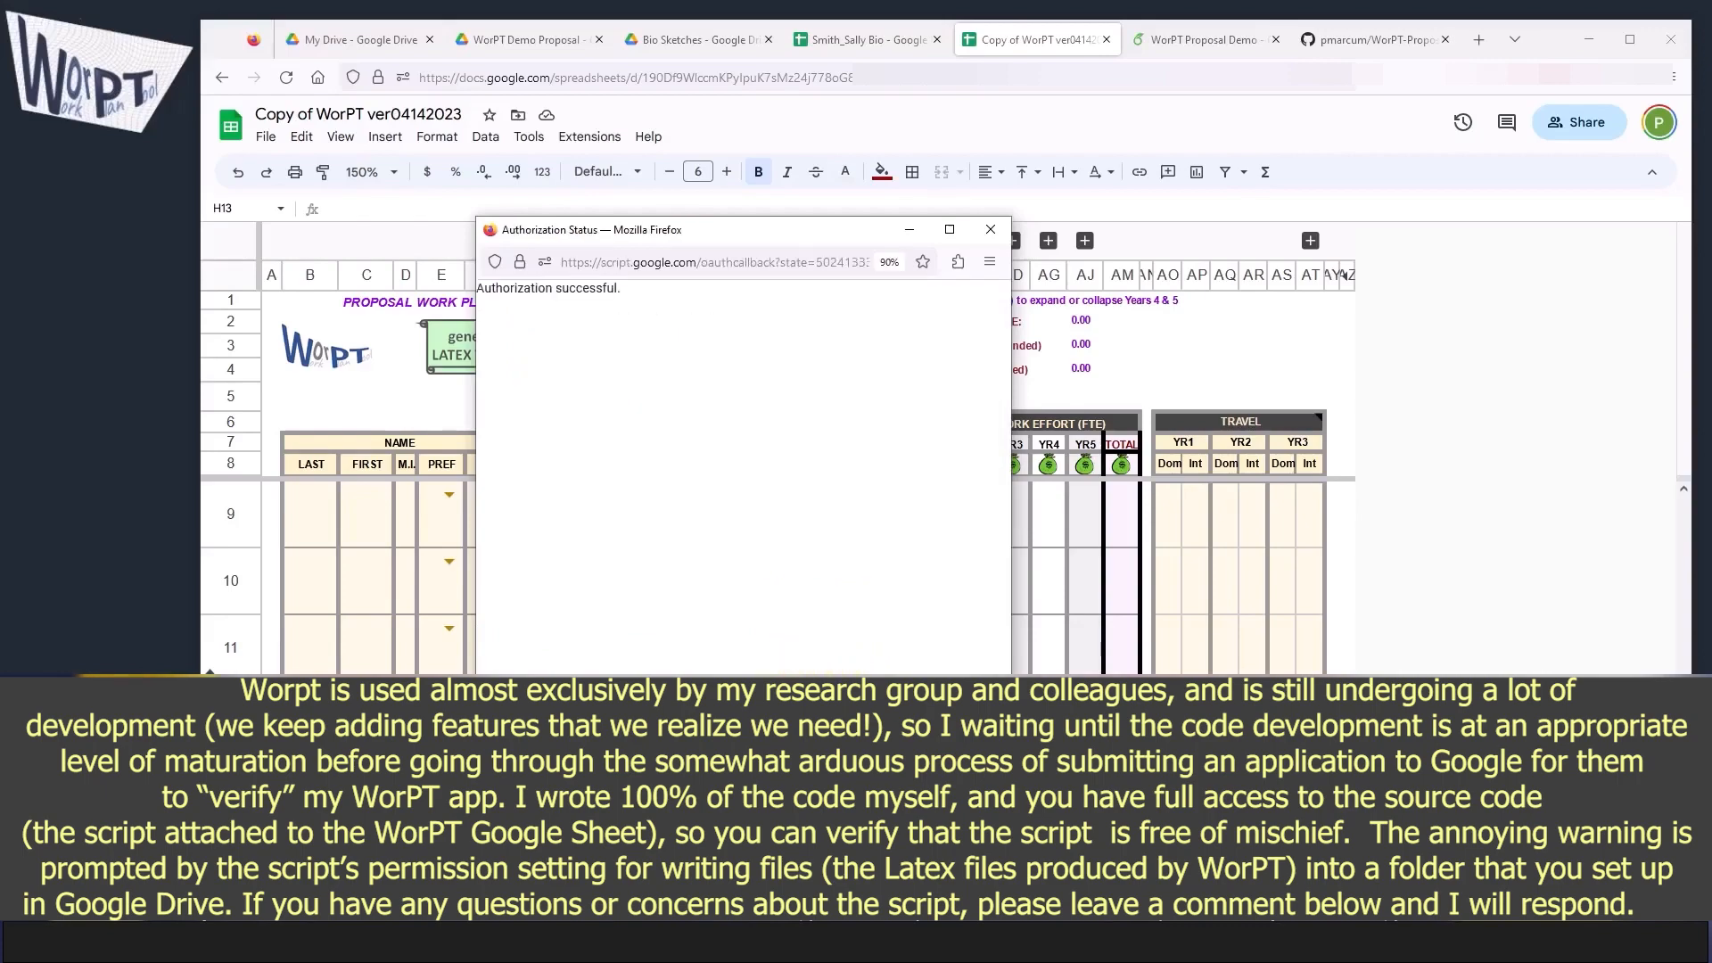
Step: Run HELP again to read the user manual's guidance on editing and navigation, and close the manual
{"action": "left_click", "coordinate": [589, 353]}
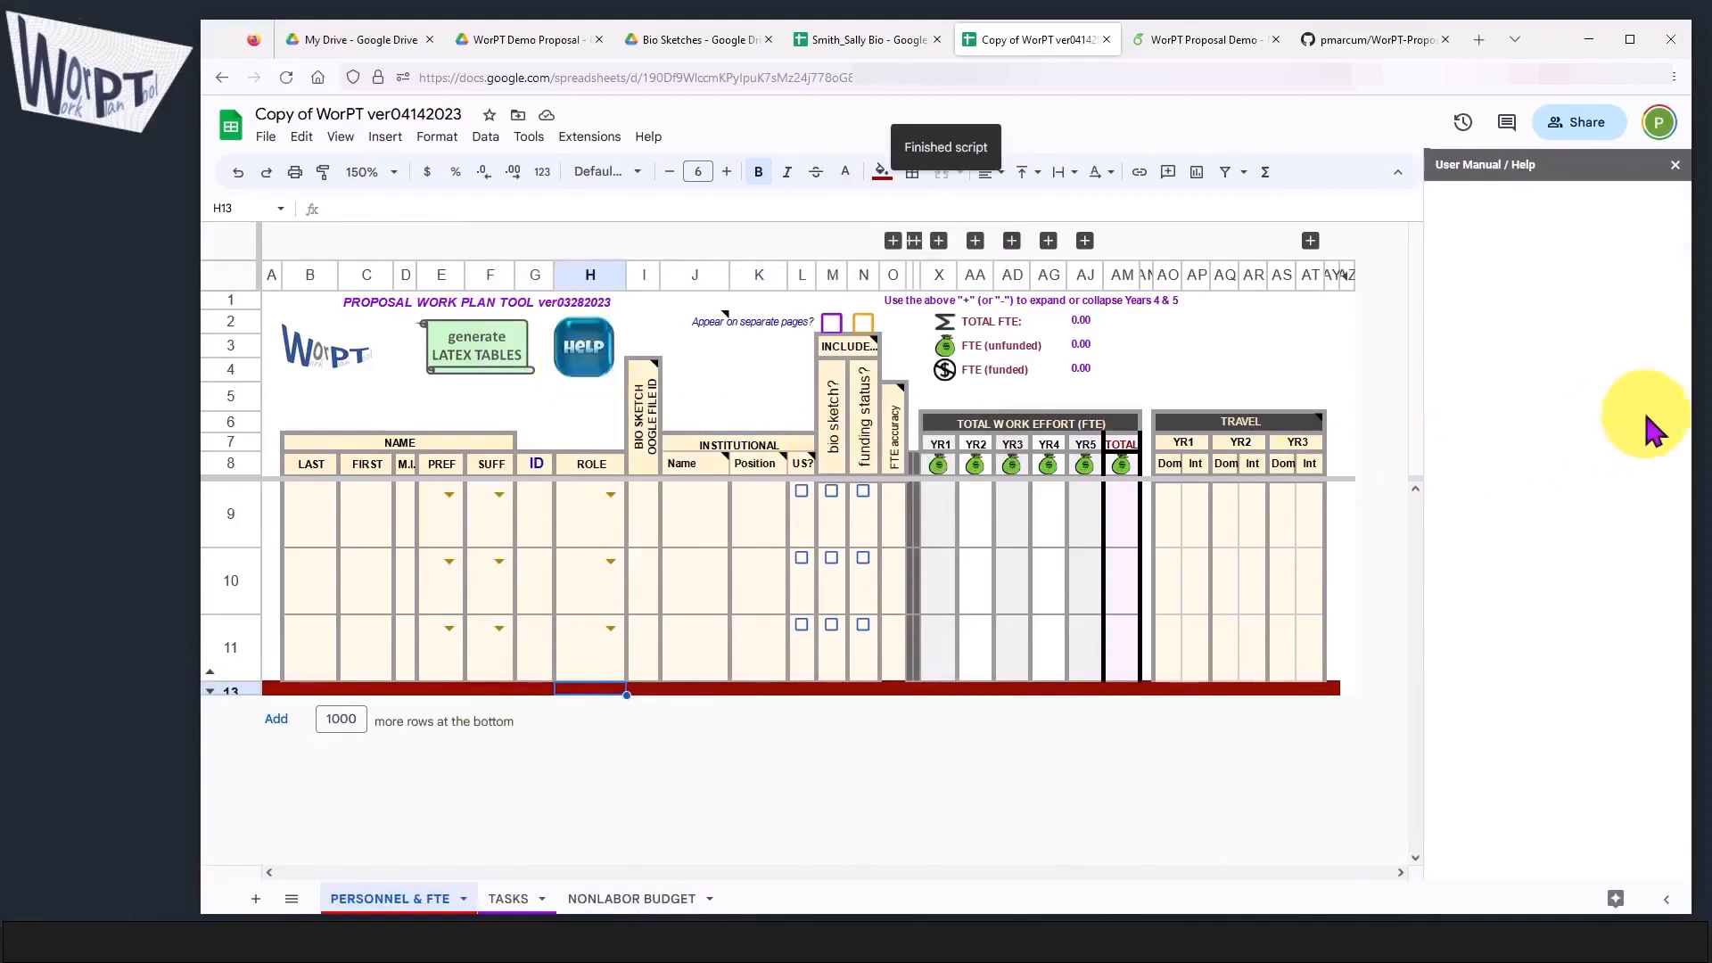
{"action": "scroll", "coordinate": [1520, 660], "scroll_direction": "down", "scroll_amount": 5}
{"action": "scroll", "coordinate": [1524, 664], "scroll_direction": "down", "scroll_amount": 10}
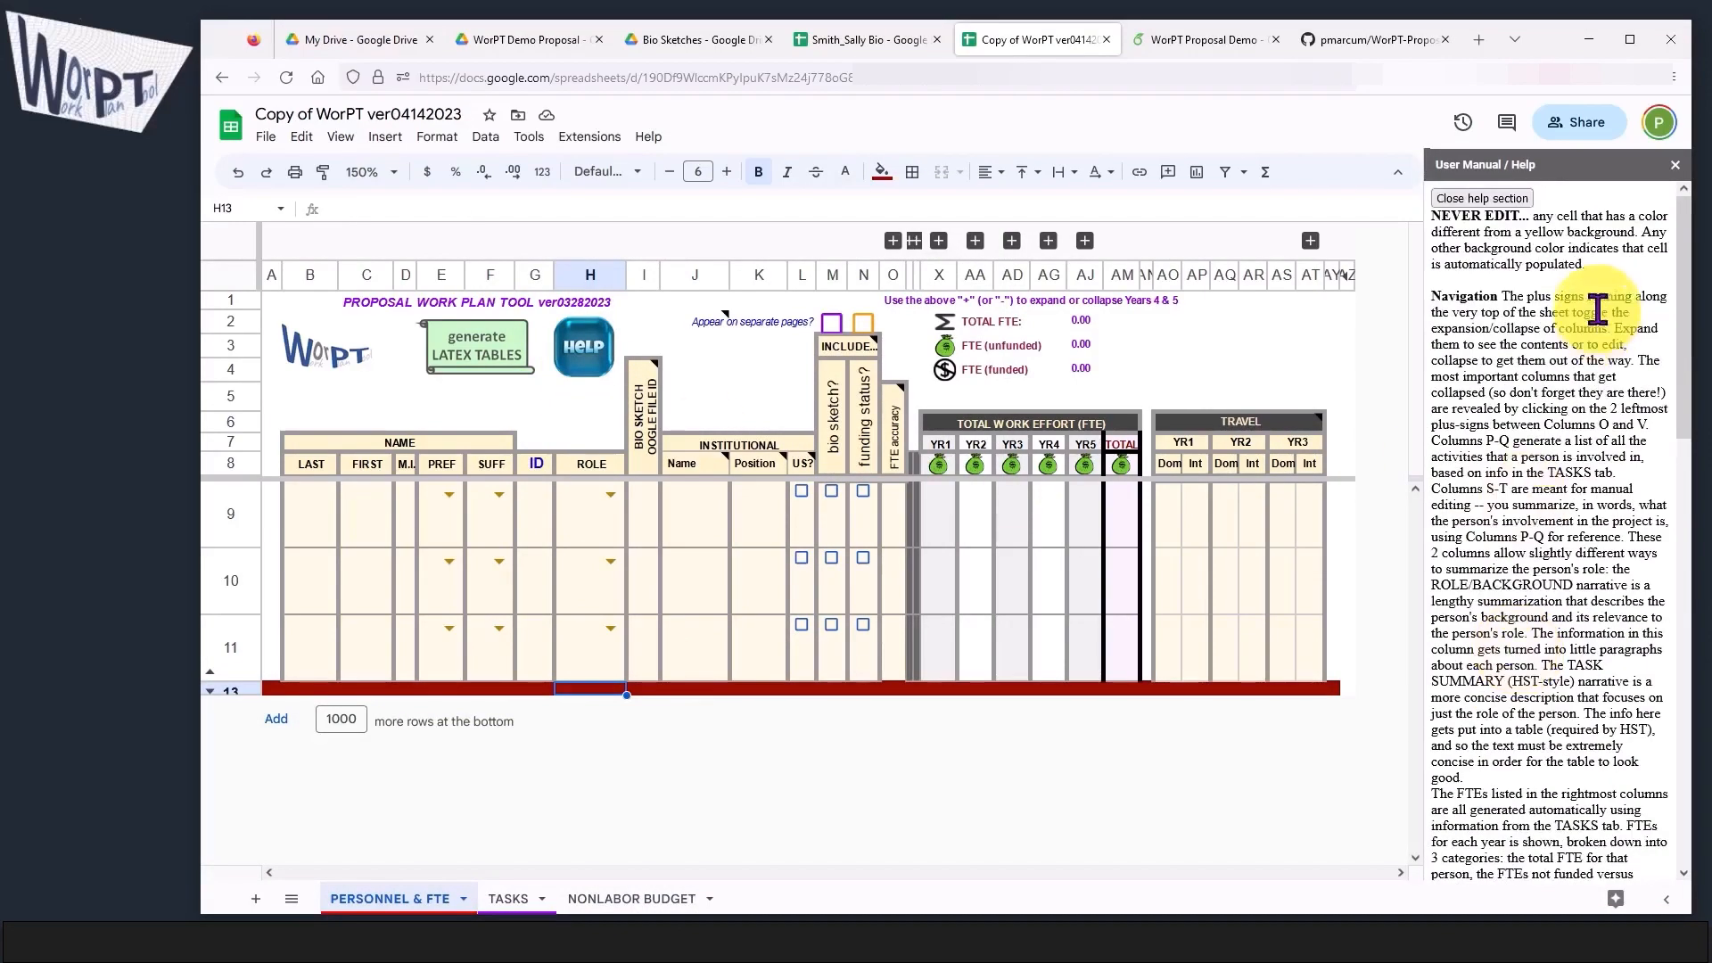
{"action": "left_click", "coordinate": [1675, 165]}
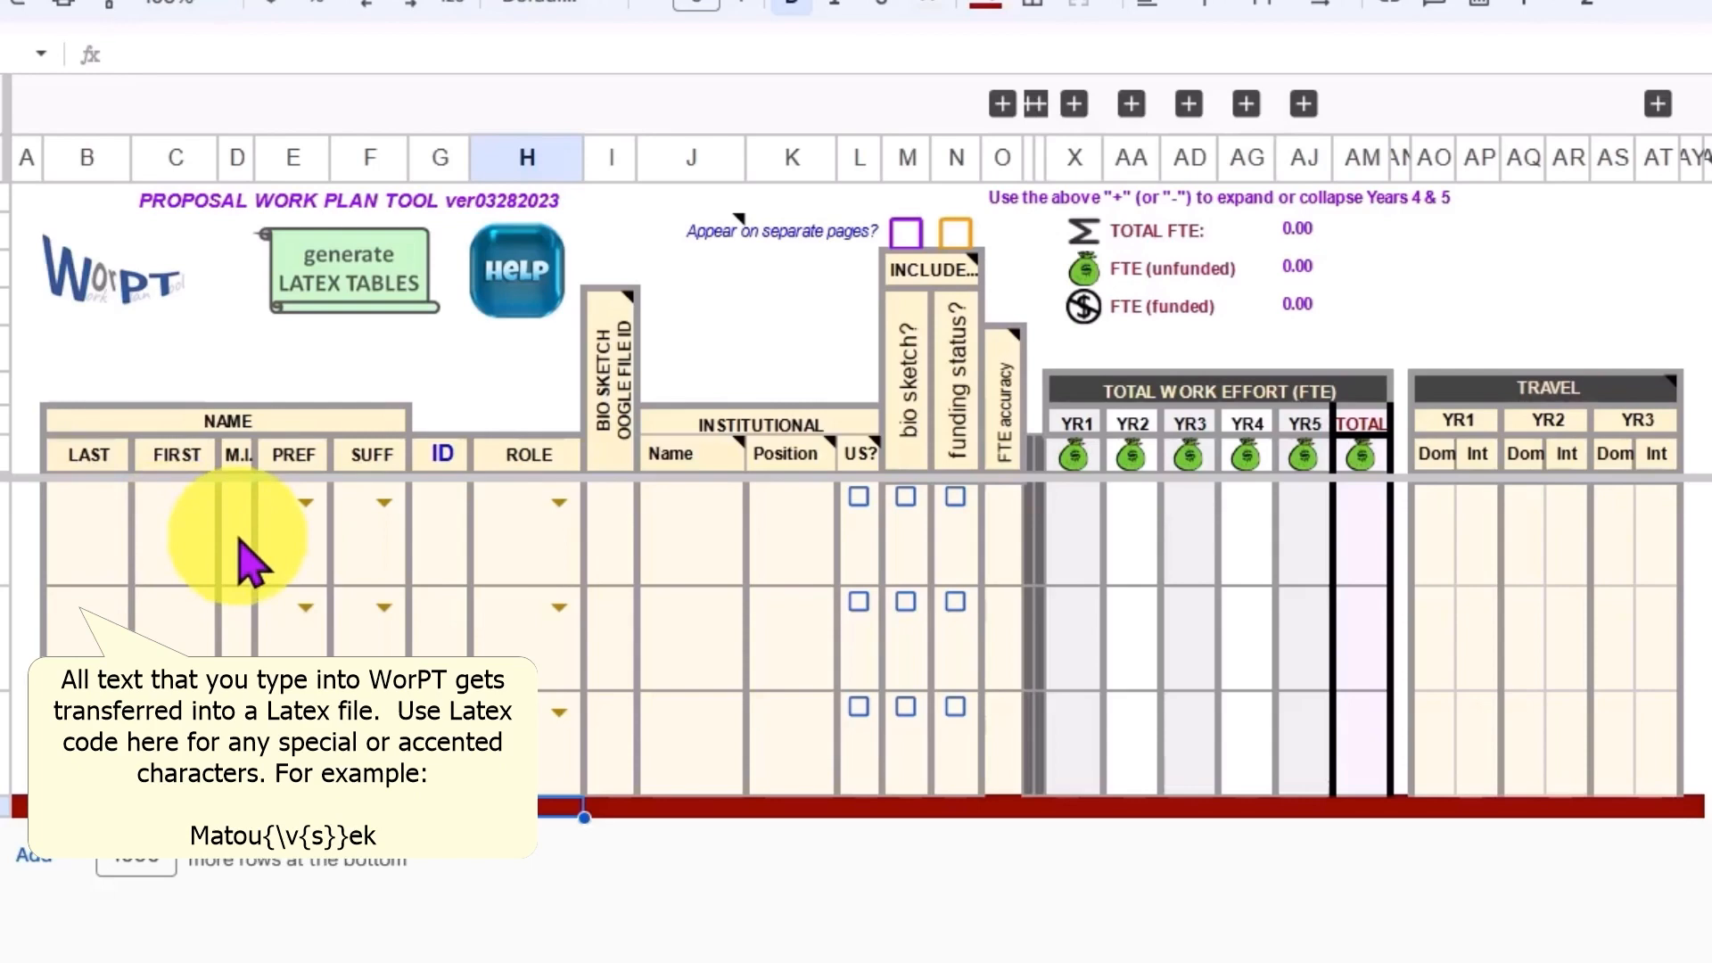
Step: Examine the name prefix and suffix choices for the first team member, along with the ID cell
{"action": "left_click", "coordinate": [306, 502]}
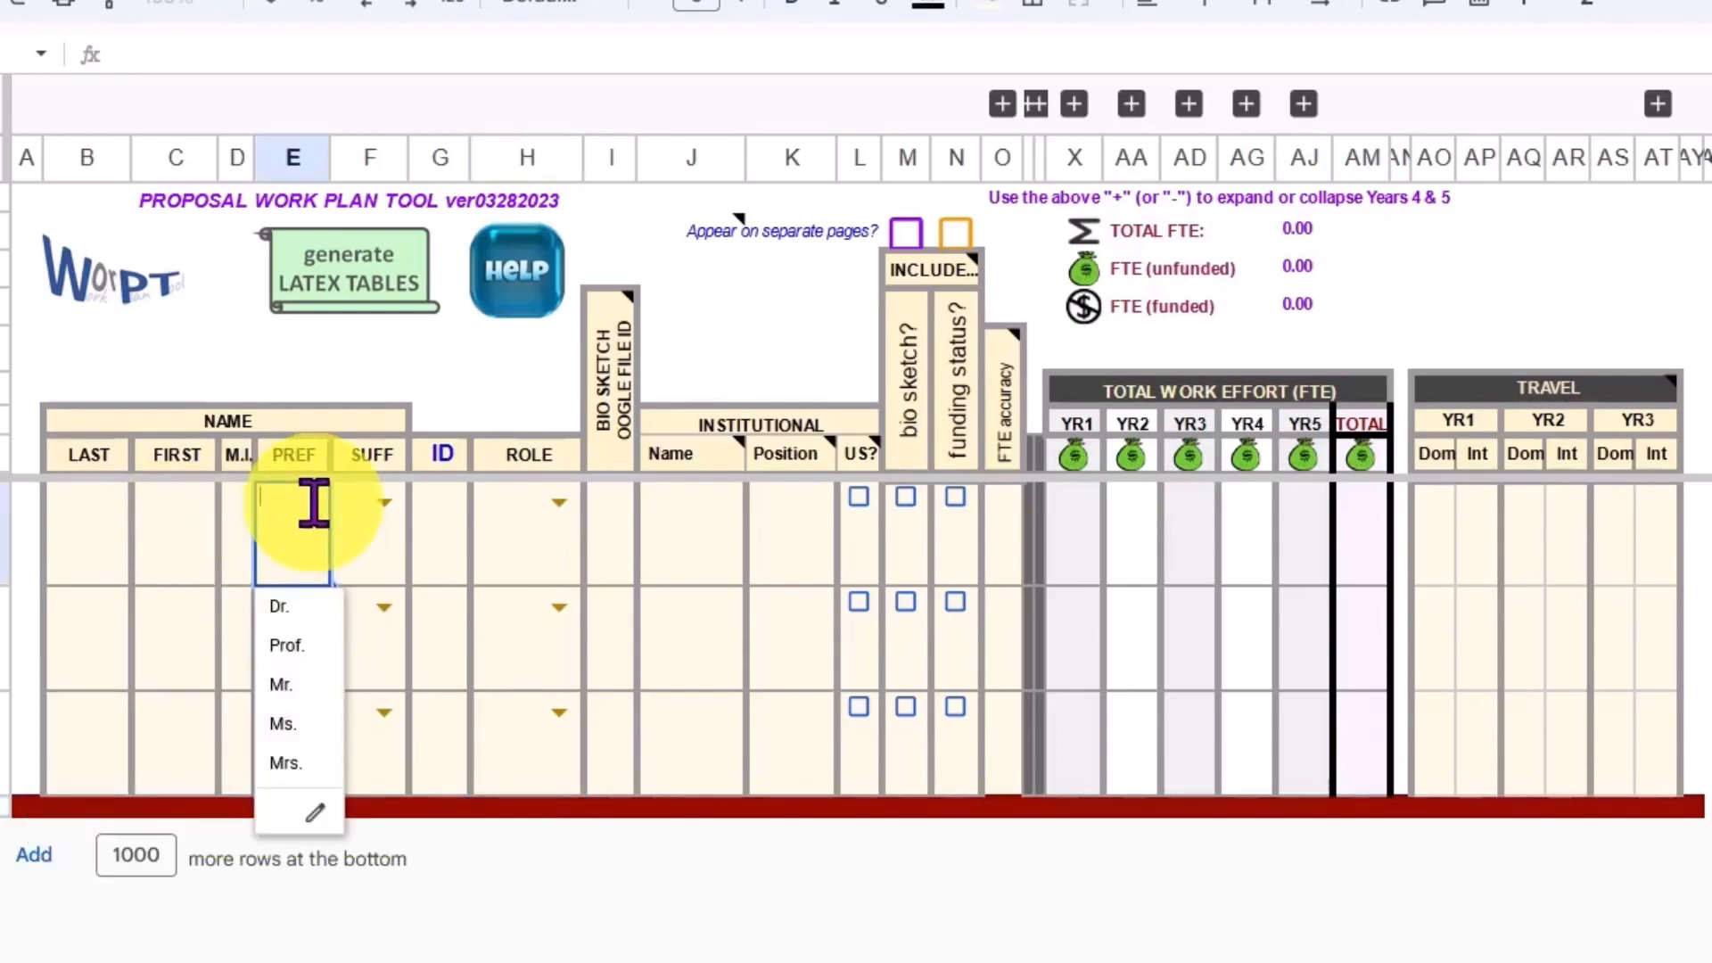
{"action": "left_click", "coordinate": [687, 959]}
{"action": "left_click", "coordinate": [380, 501]}
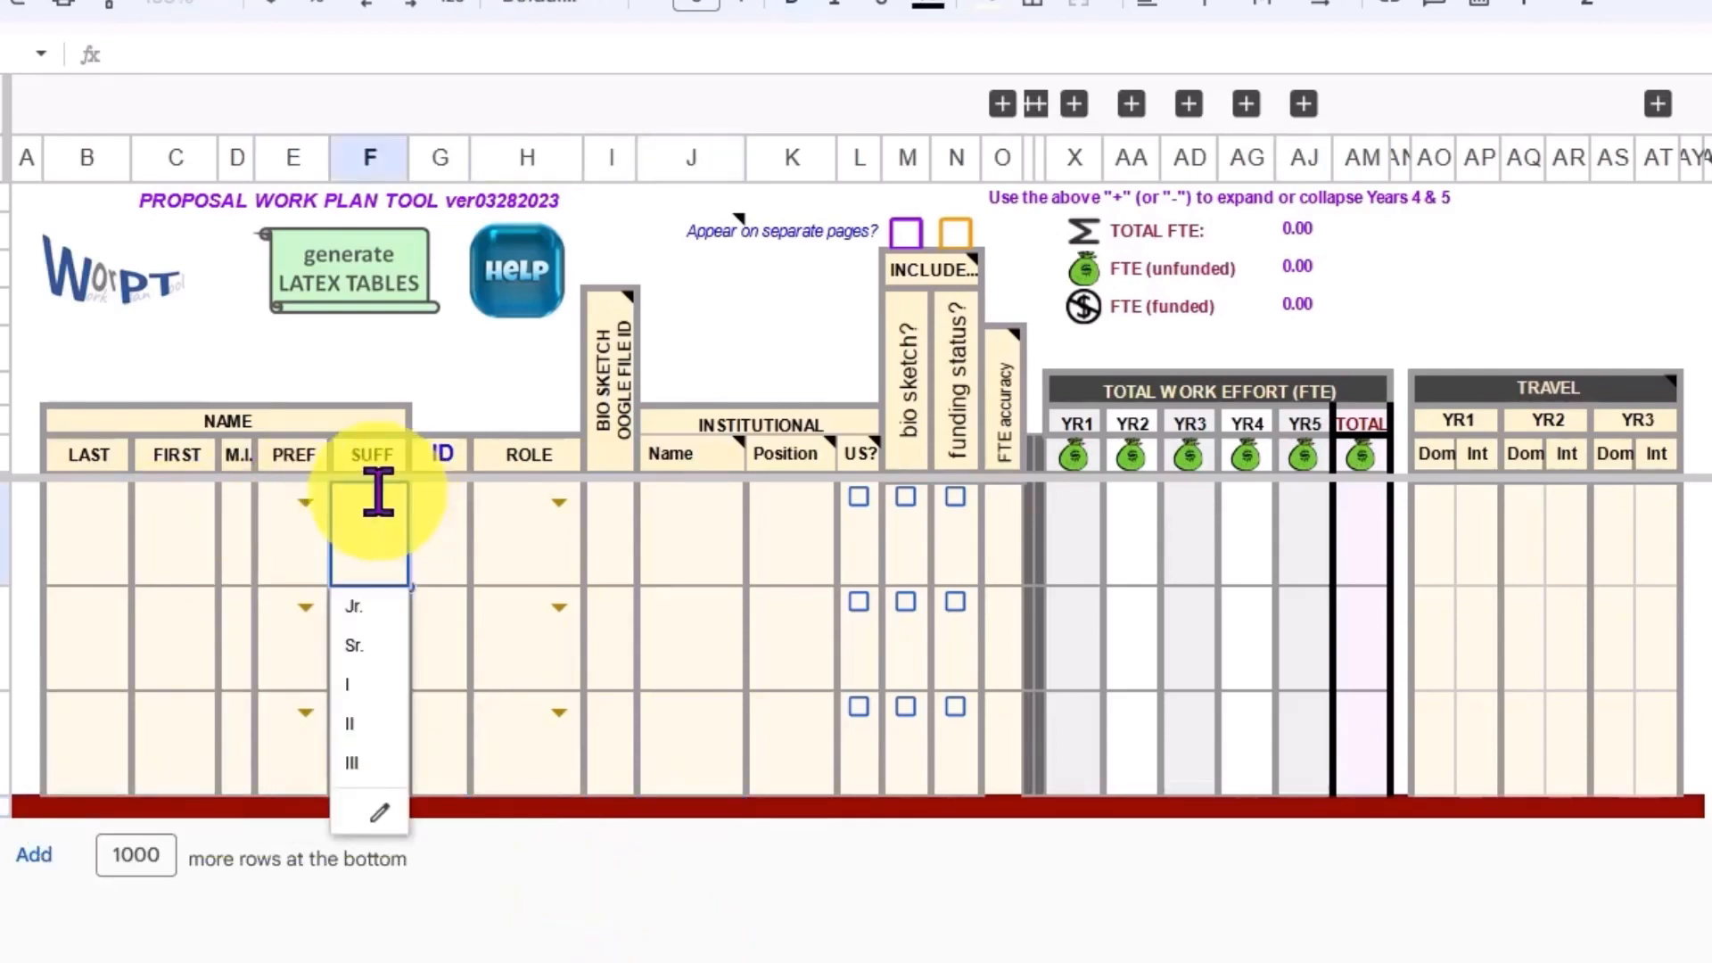
{"action": "left_click", "coordinate": [611, 954]}
{"action": "left_click", "coordinate": [459, 539]}
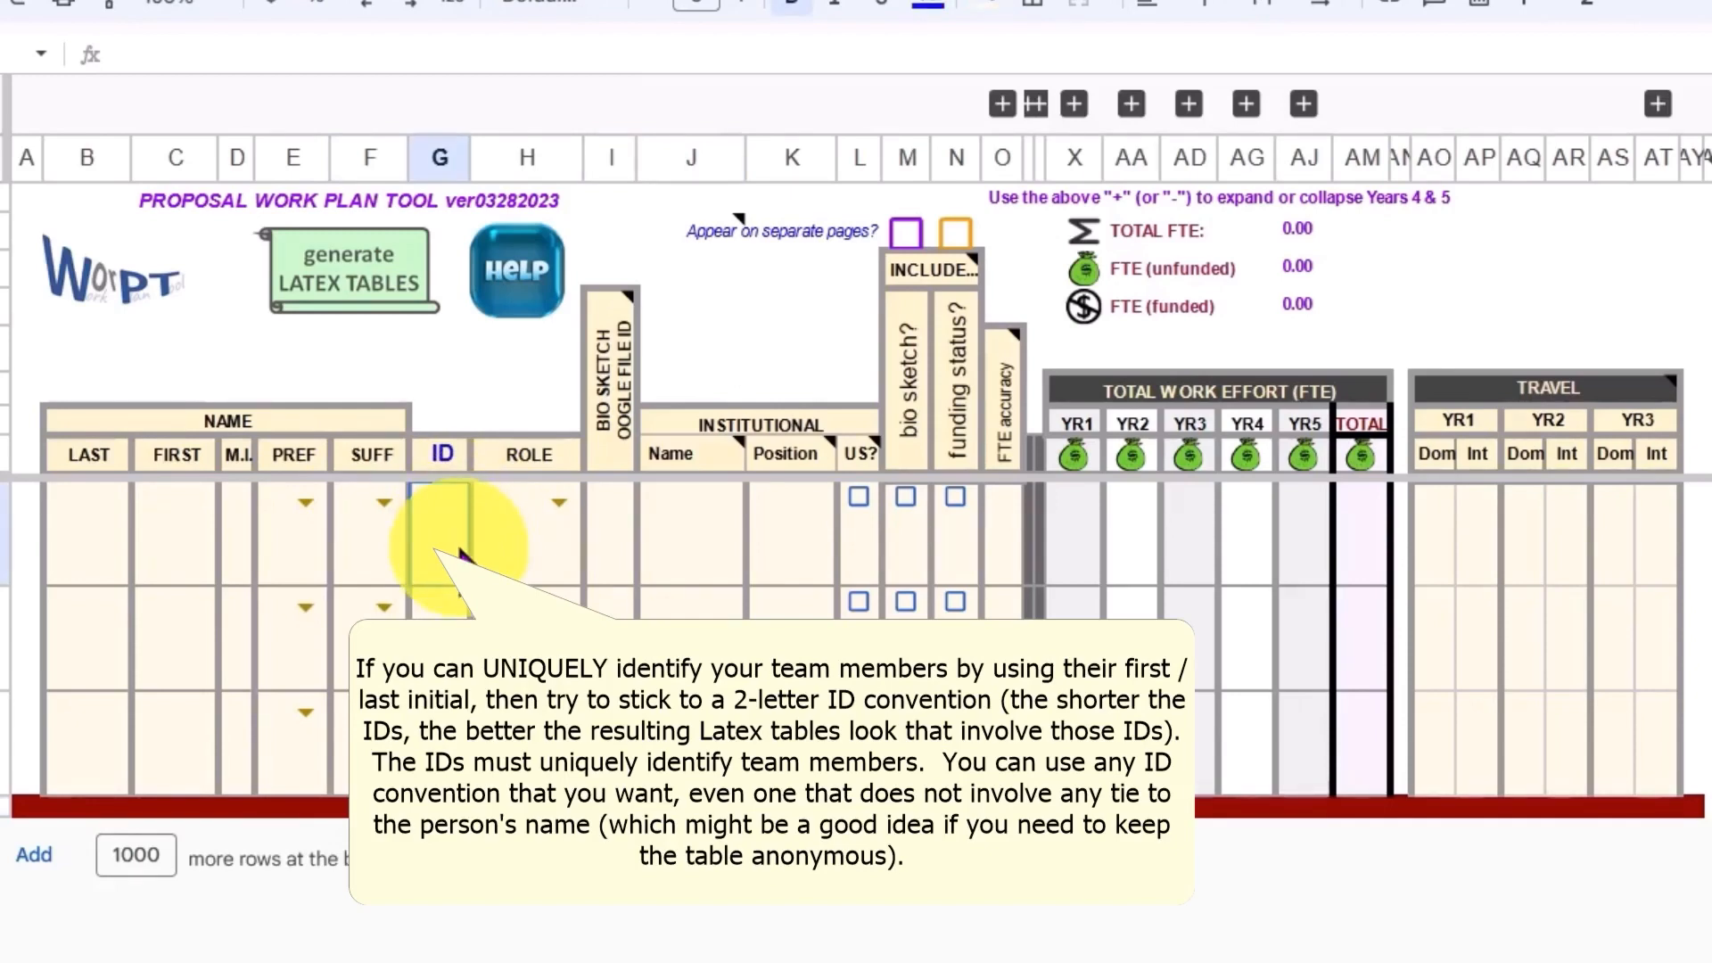
Step: Look through the role choices available for the first team member without selecting one
{"action": "left_click", "coordinate": [554, 499]}
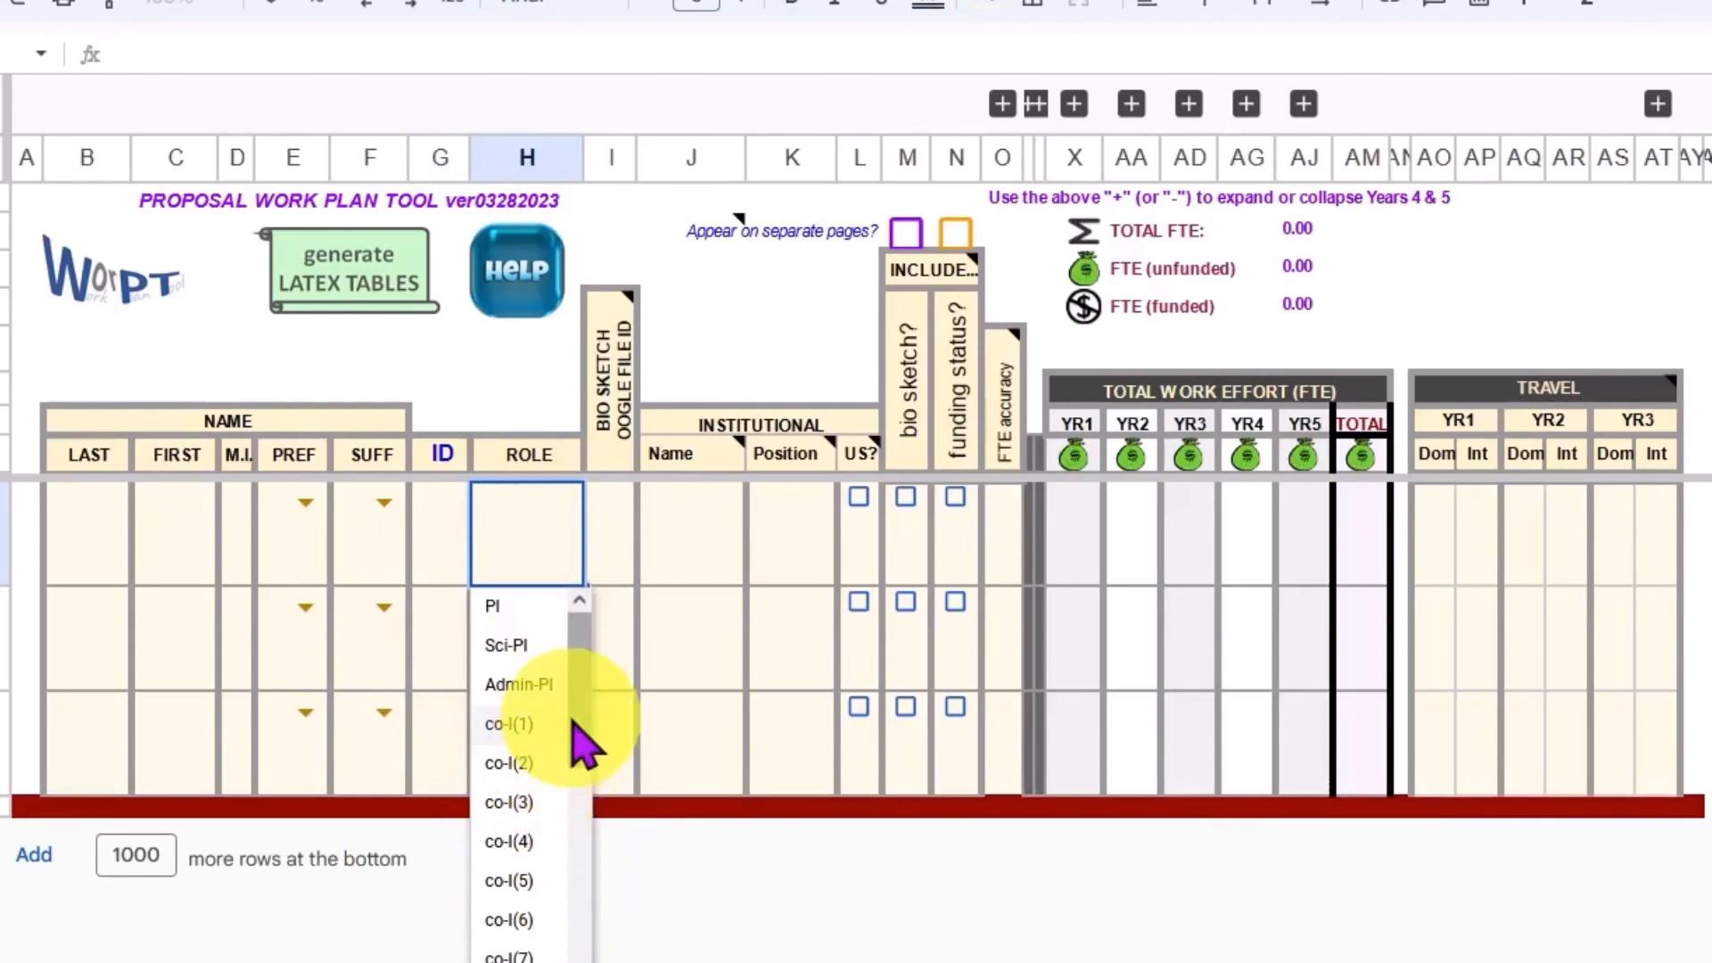
{"action": "scroll", "coordinate": [571, 713], "scroll_direction": "down", "scroll_amount": 3}
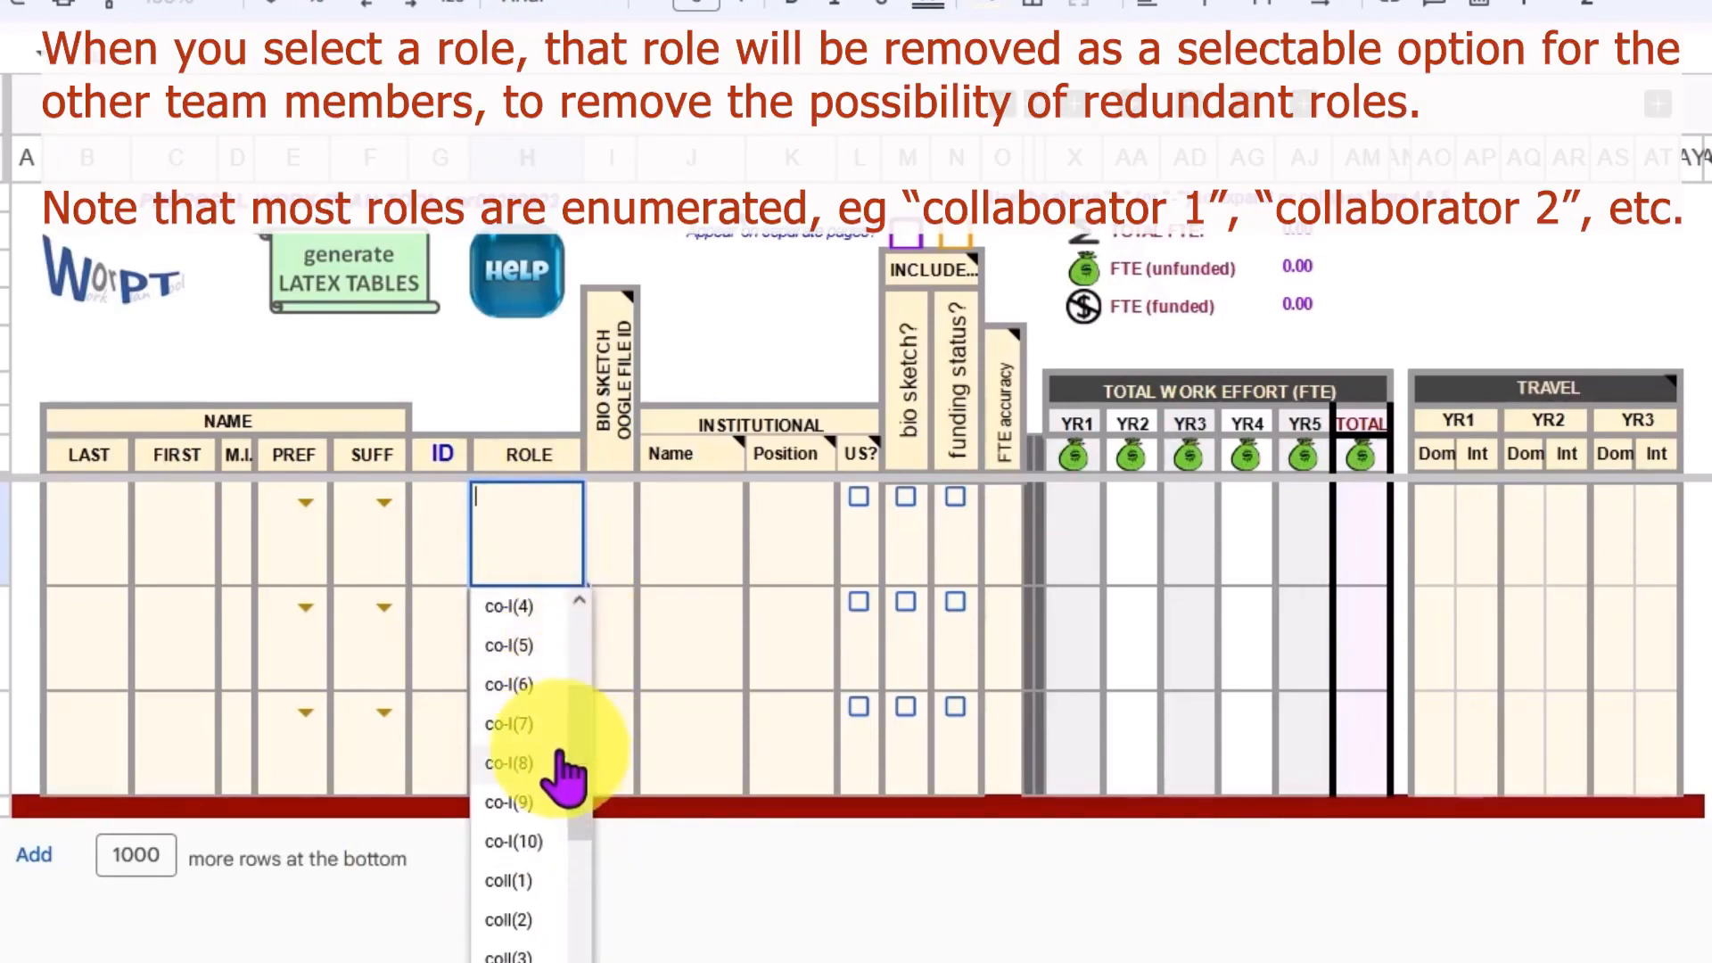
{"action": "scroll", "coordinate": [565, 767], "scroll_direction": "up", "scroll_amount": 3}
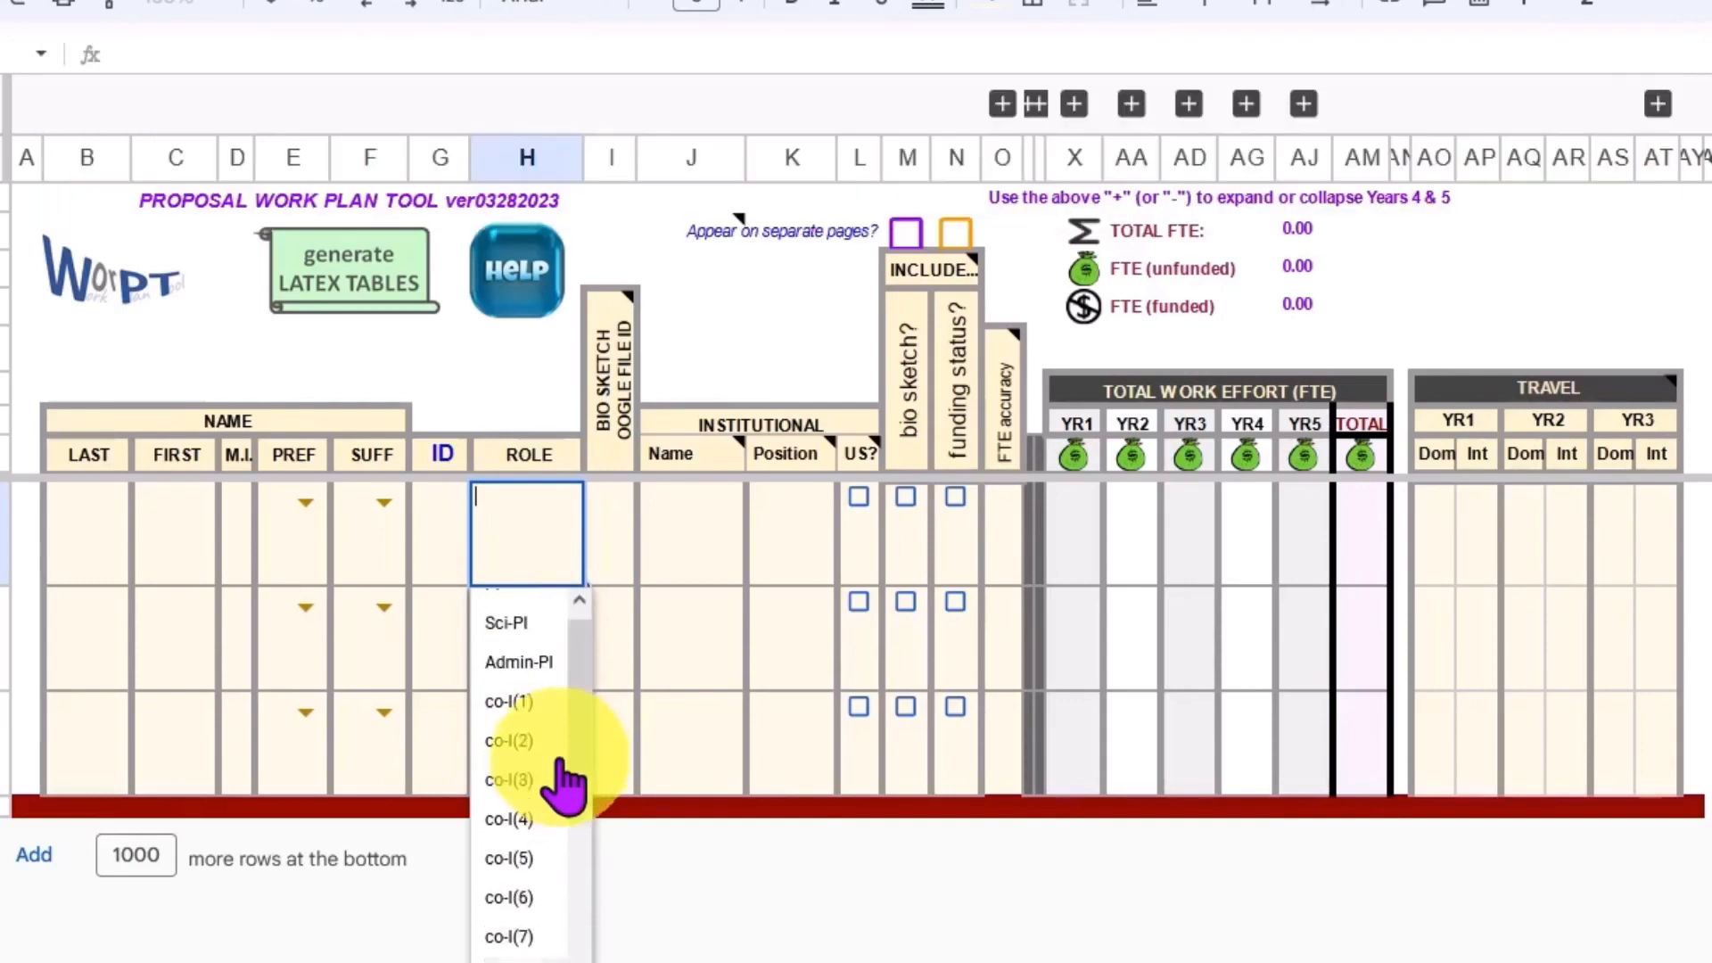
Step: Examine the bio sketch file ID cells and read the note on the institutional Position column
{"action": "left_click", "coordinate": [610, 528]}
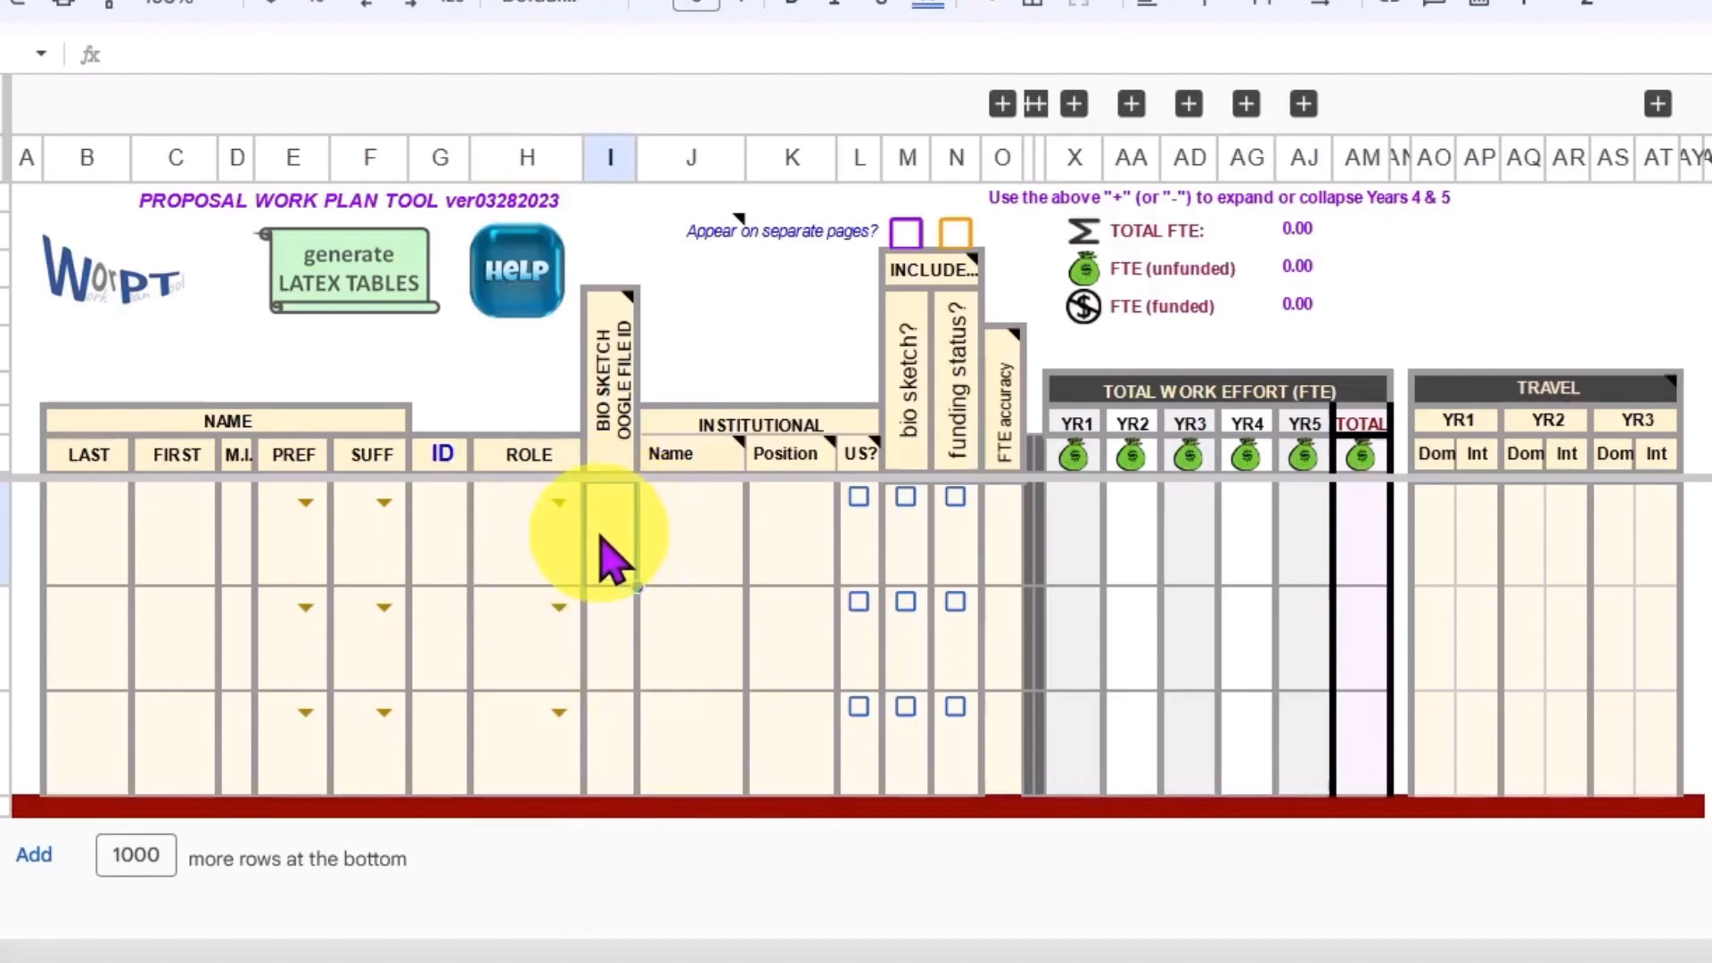
{"action": "key", "text": "Down"}
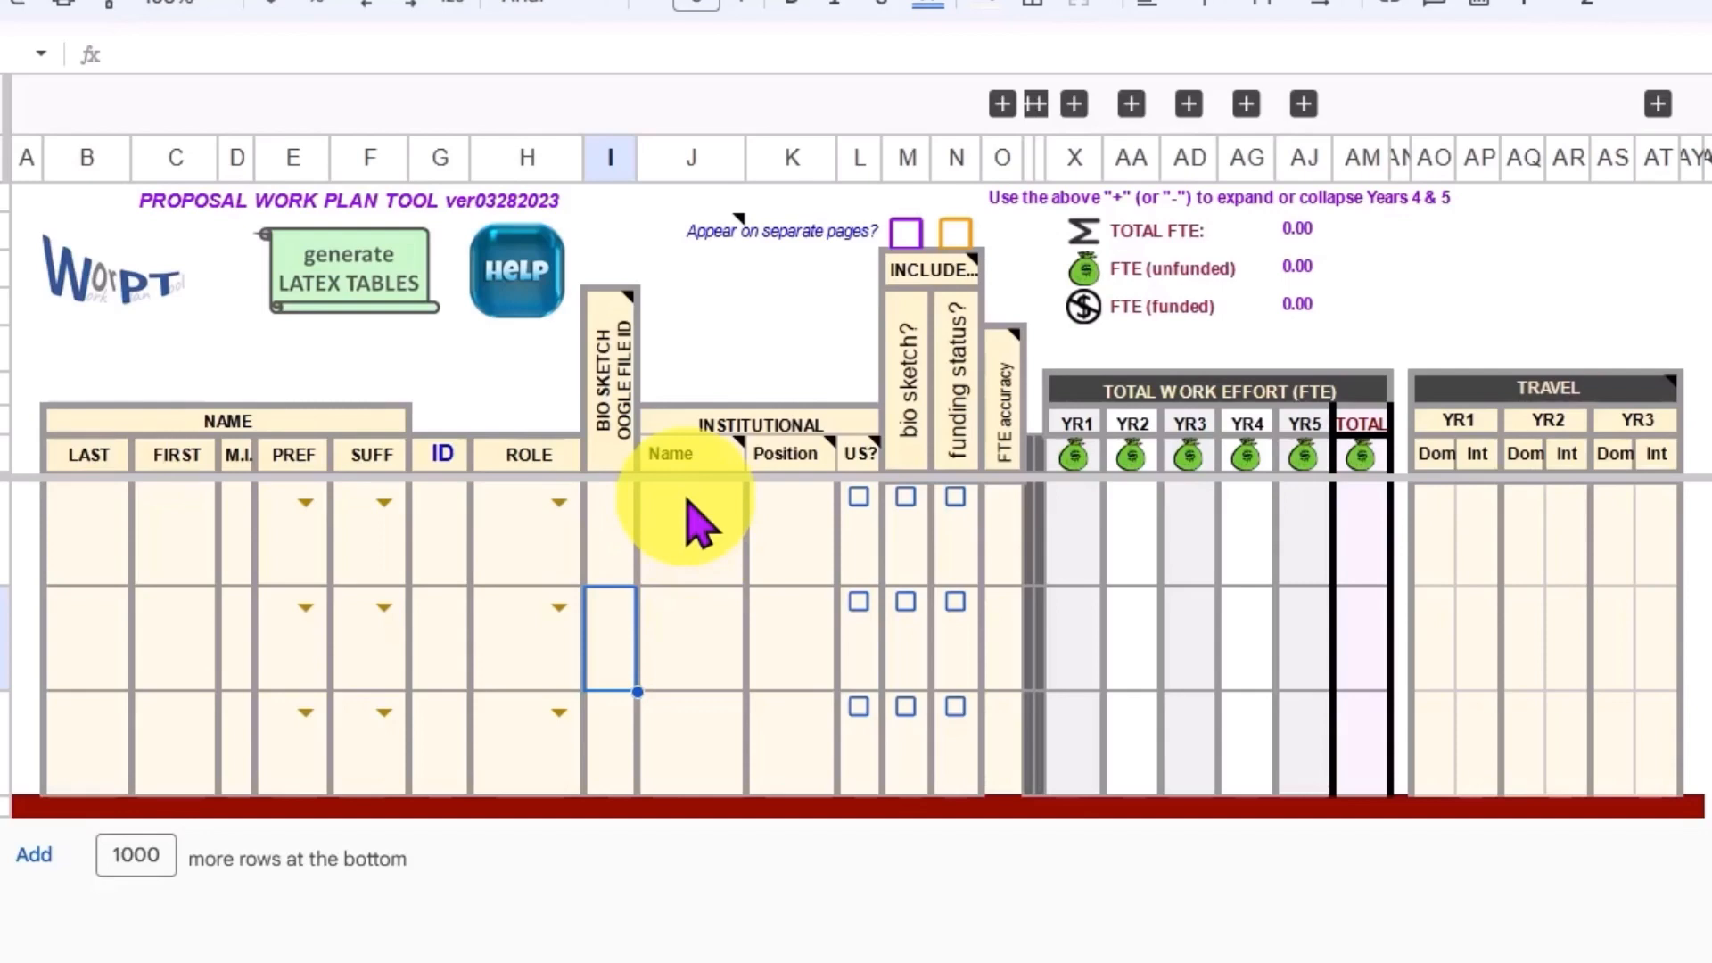
{"action": "mouse_move", "coordinate": [801, 453]}
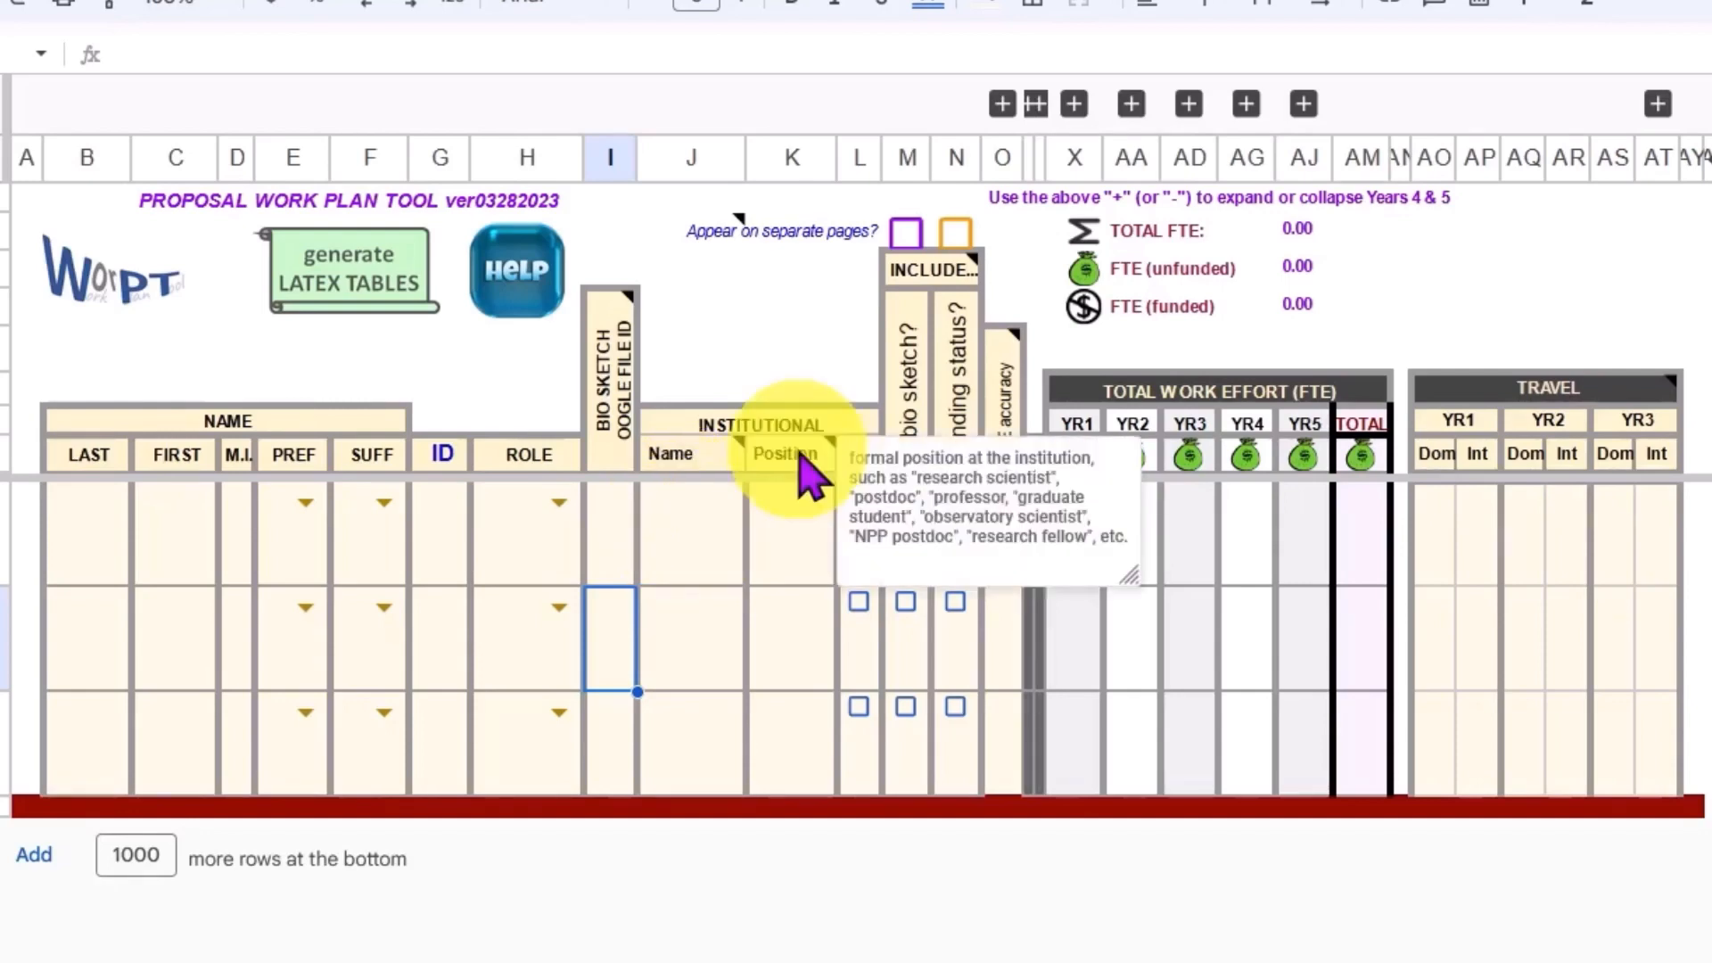
{"action": "left_click", "coordinate": [819, 513]}
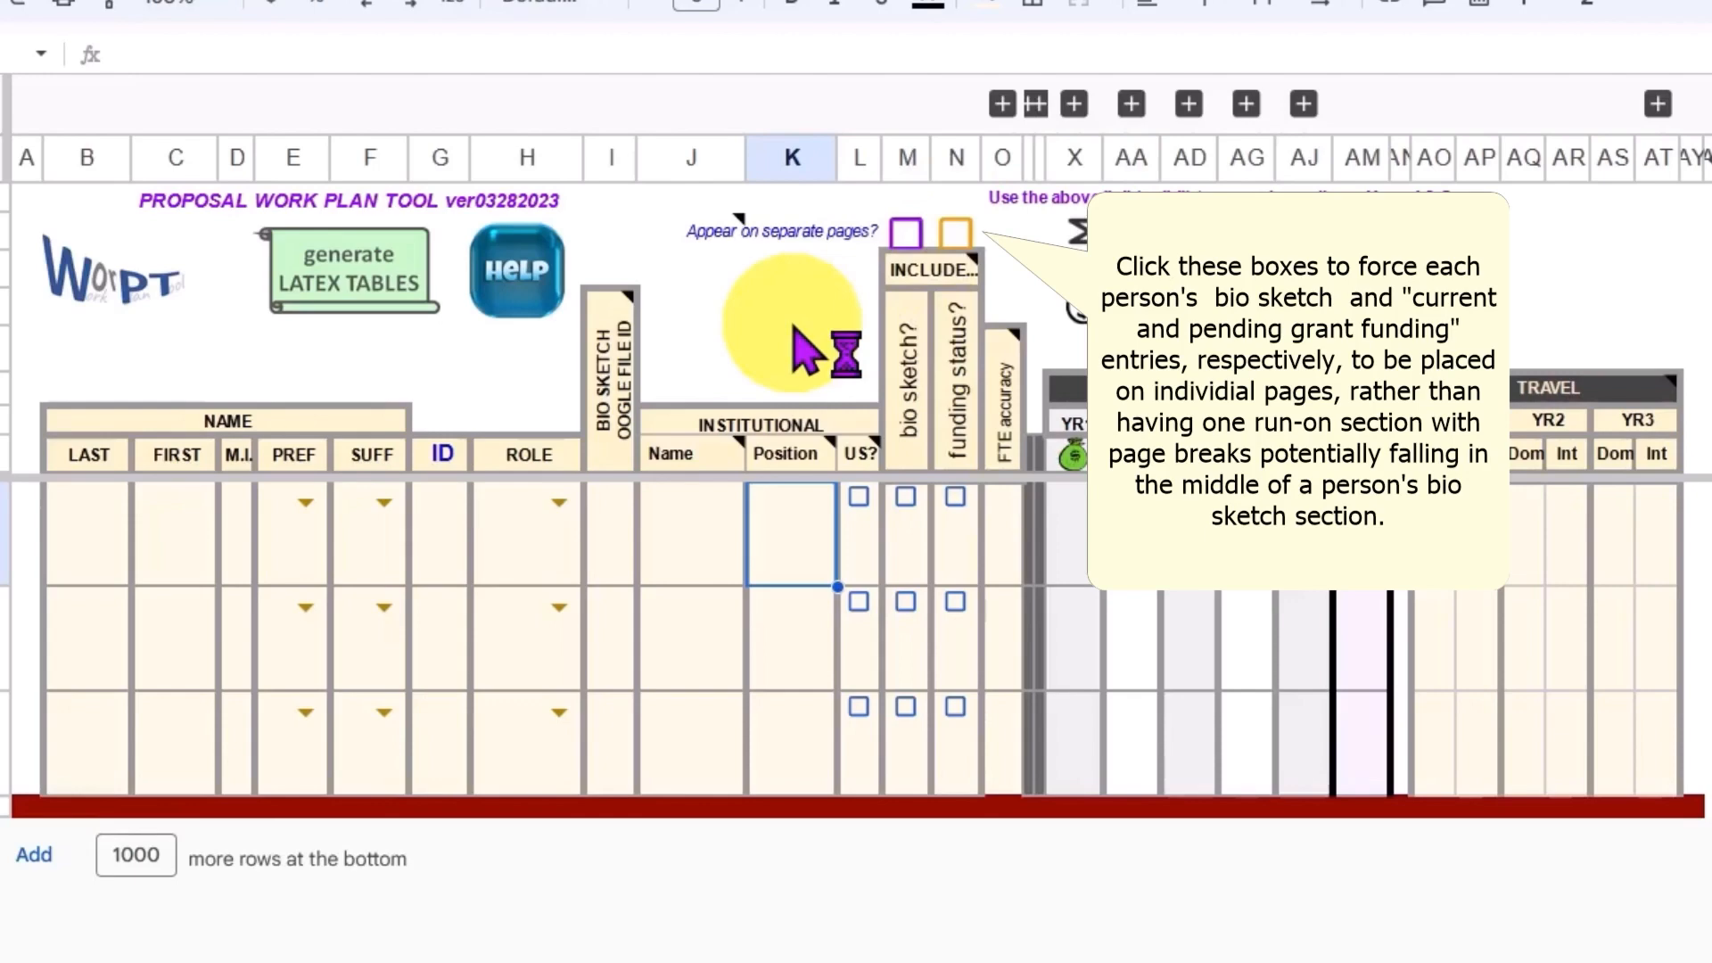
Step: Examine the FTE accuracy column, and expand and collapse the travel section's year 4 and 5 columns
{"action": "mouse_move", "coordinate": [1010, 526]}
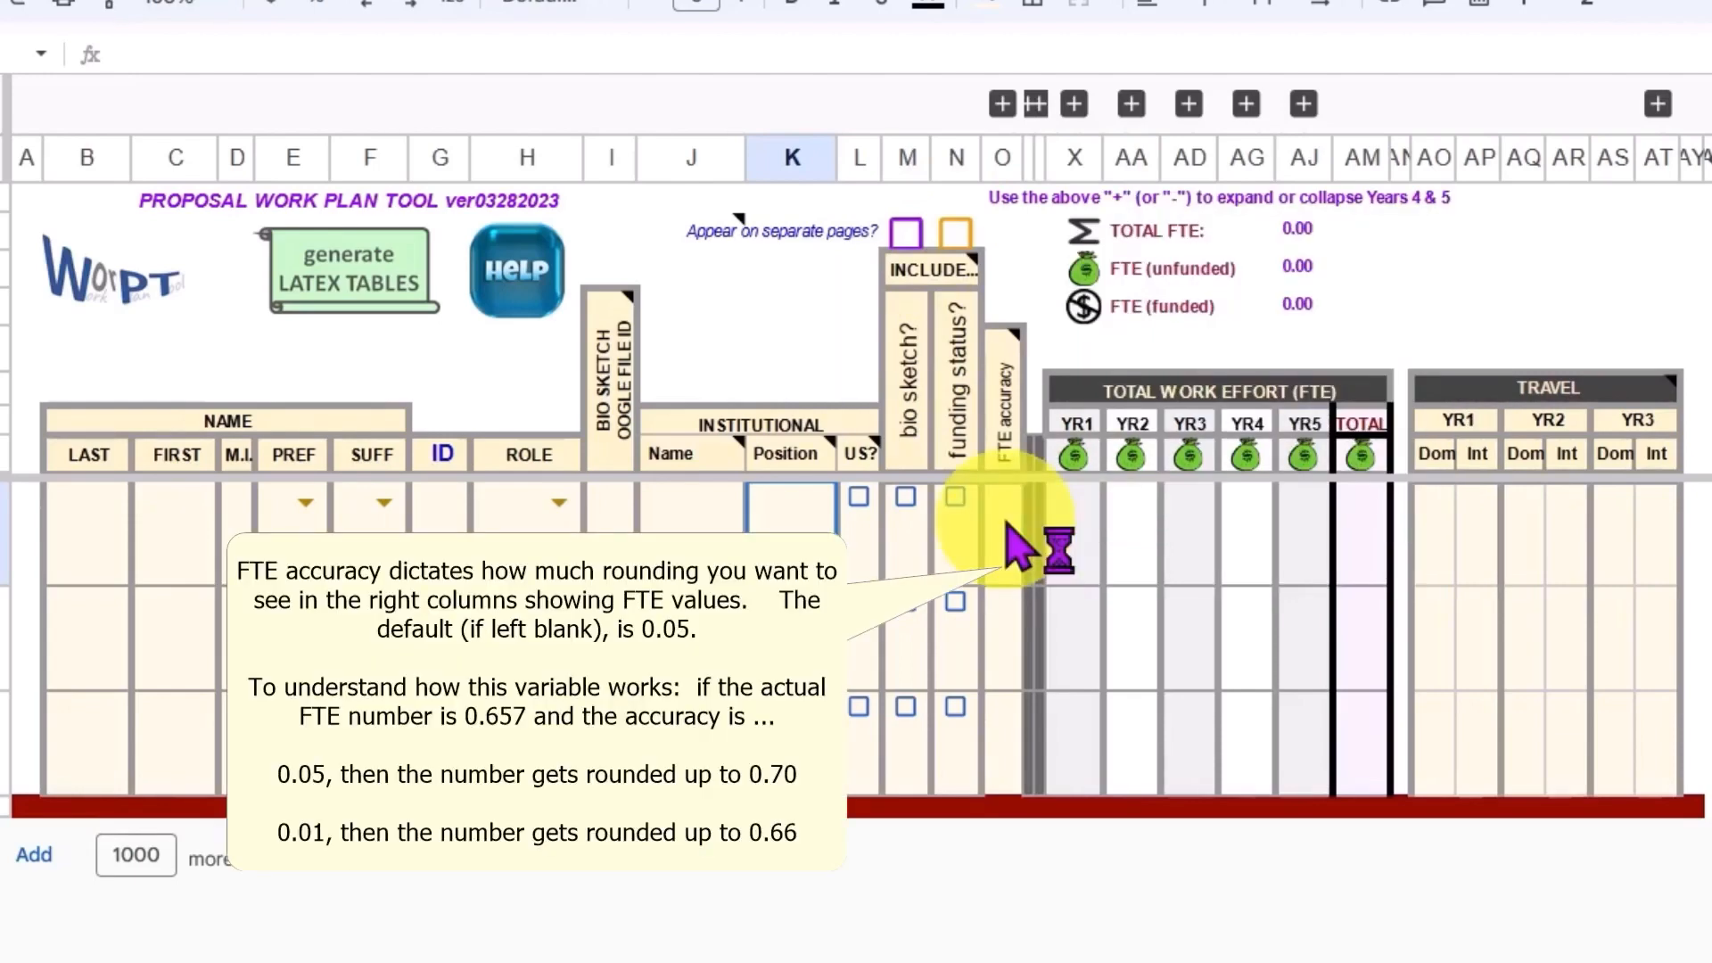
{"action": "mouse_move", "coordinate": [1019, 403]}
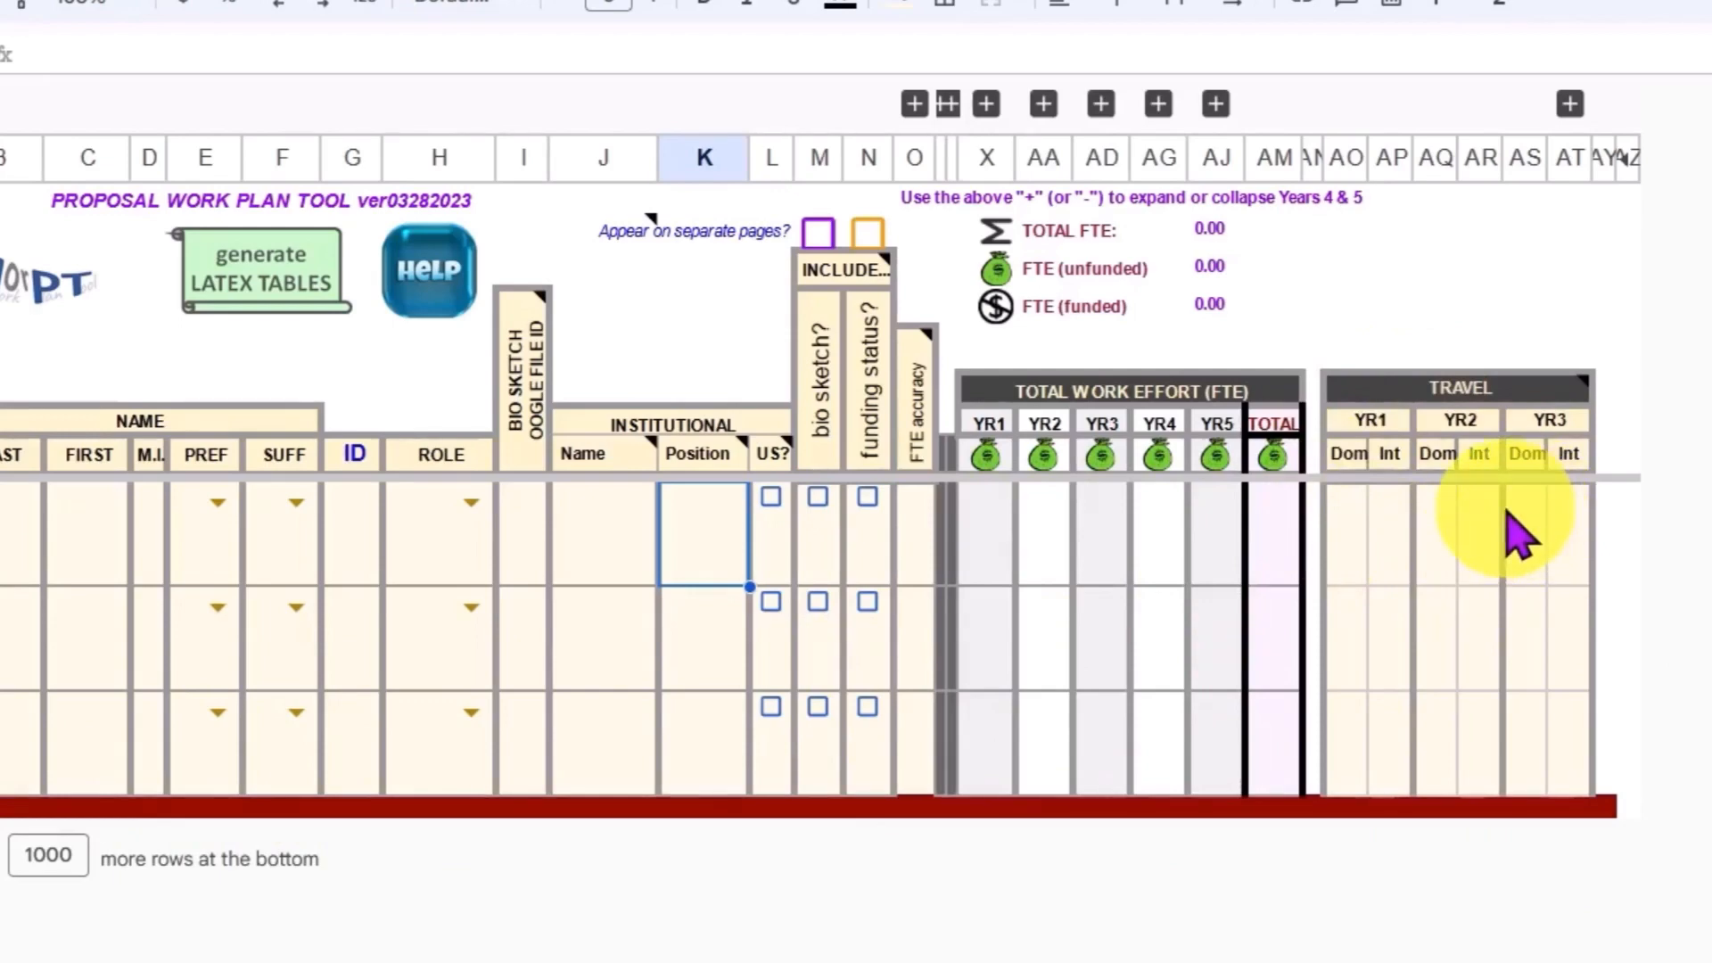
{"action": "left_click", "coordinate": [1571, 104]}
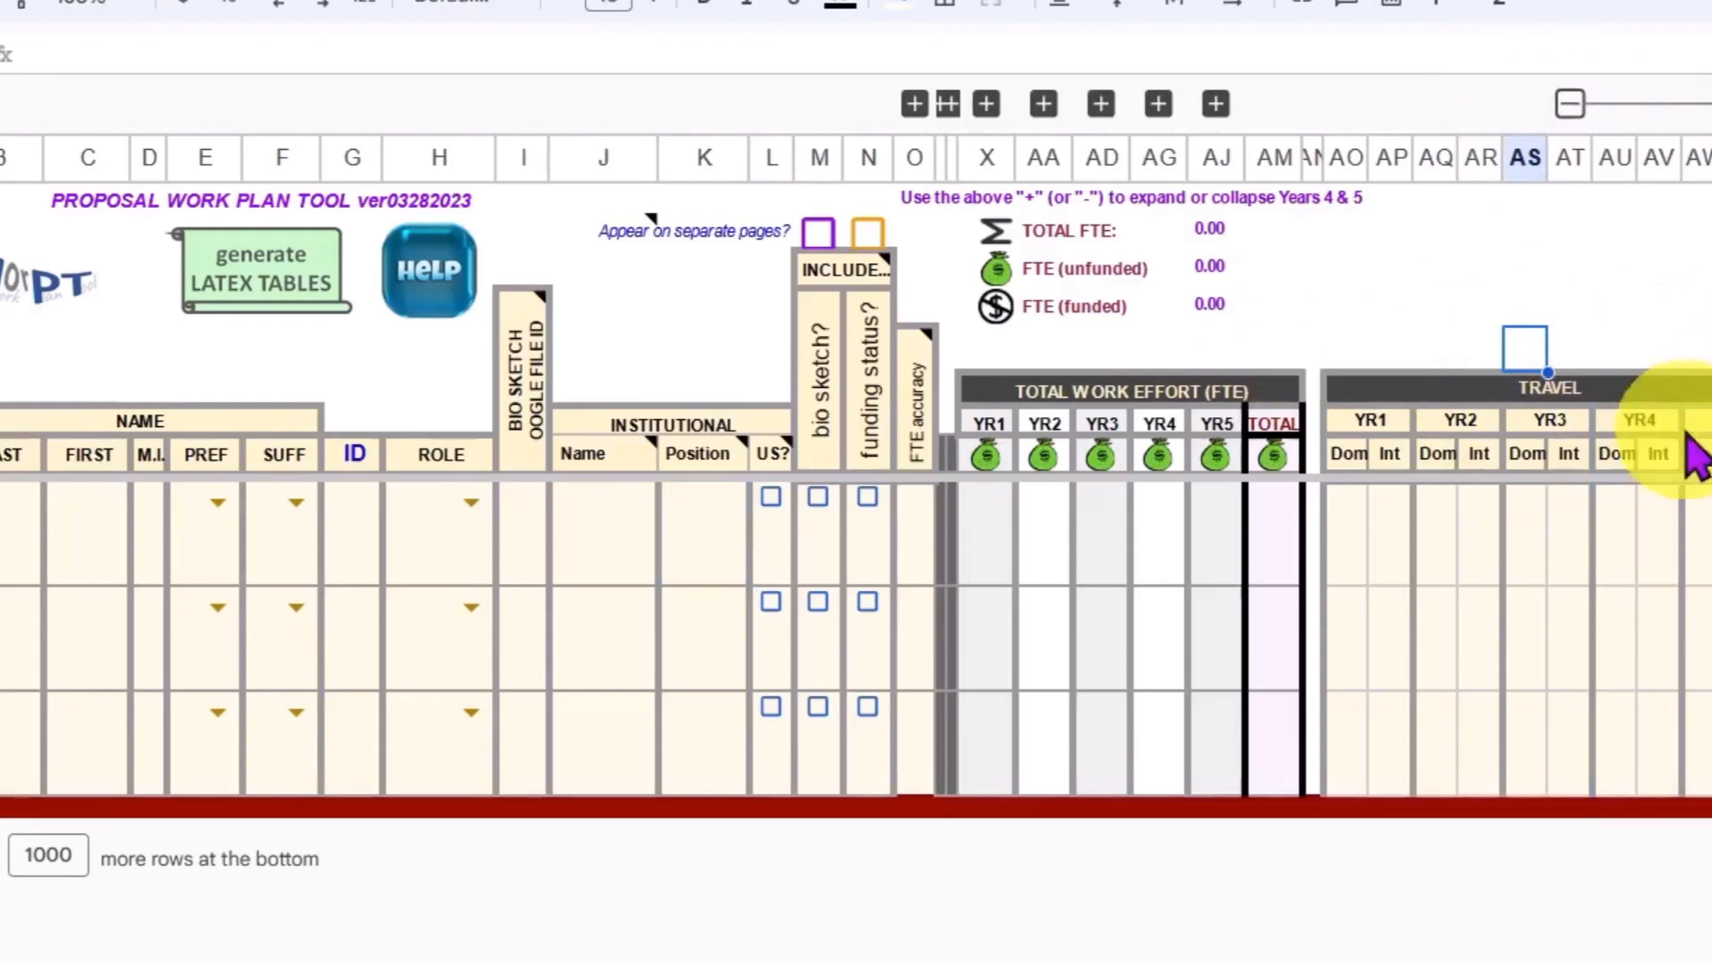
{"action": "left_click", "coordinate": [1351, 558]}
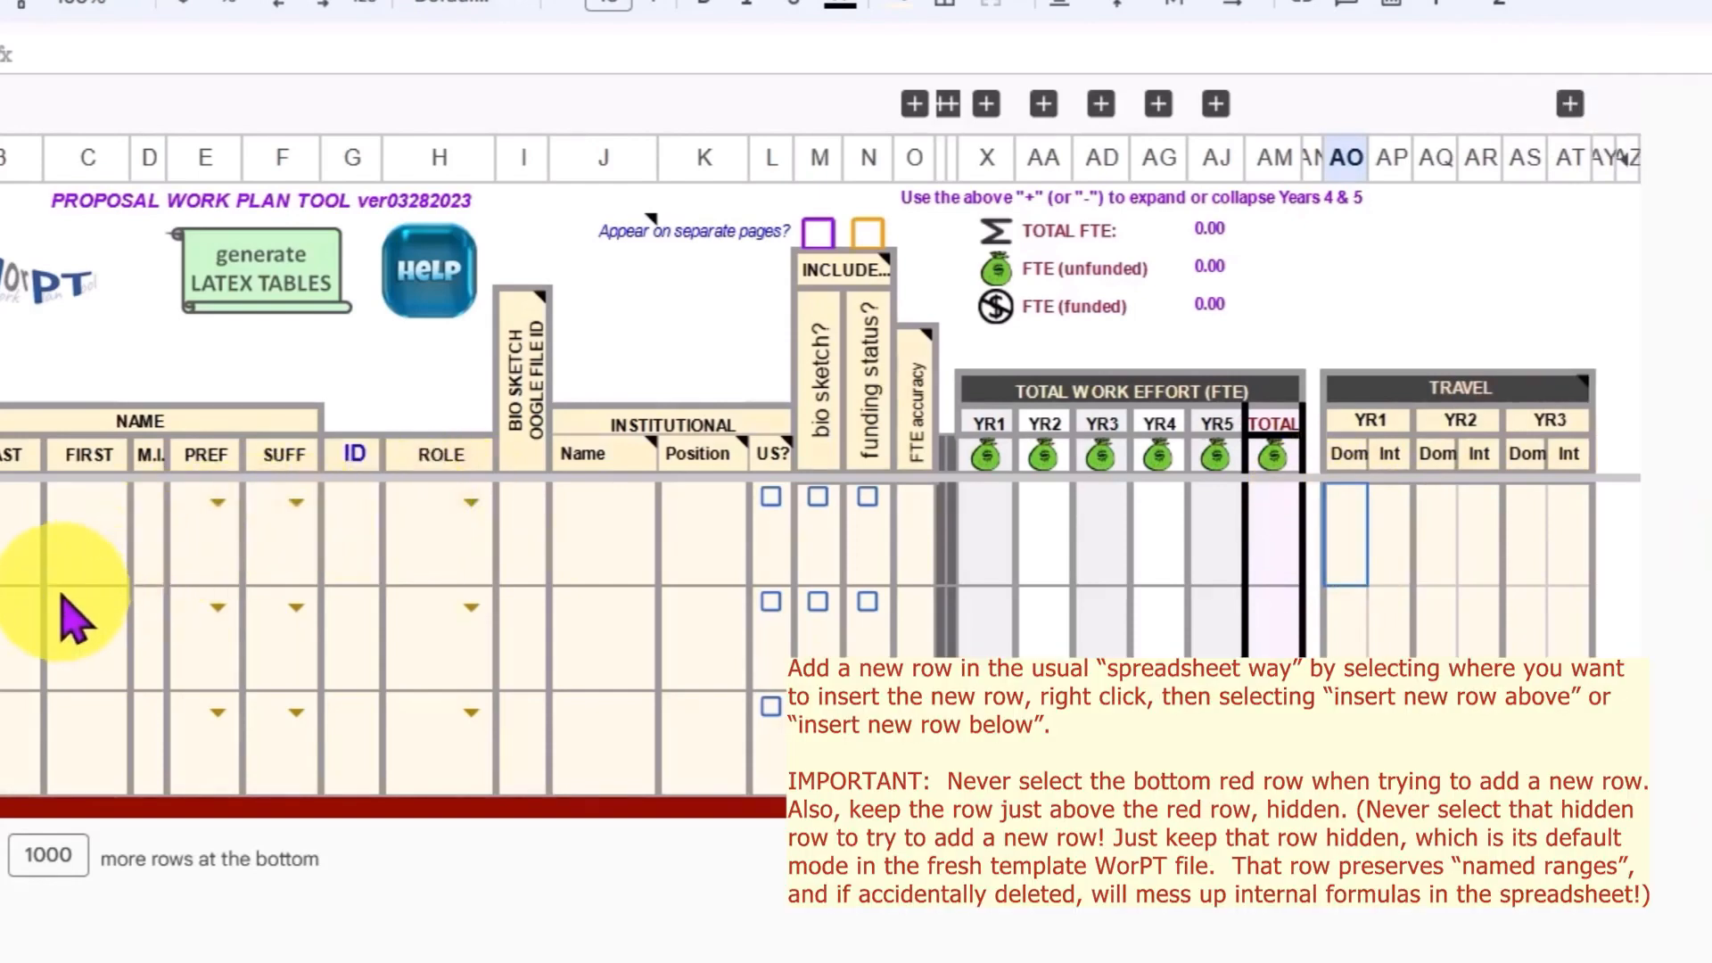
Step: Insert one row below row 10, the second team member row of the personnel table
{"action": "left_click", "coordinate": [0, 638]}
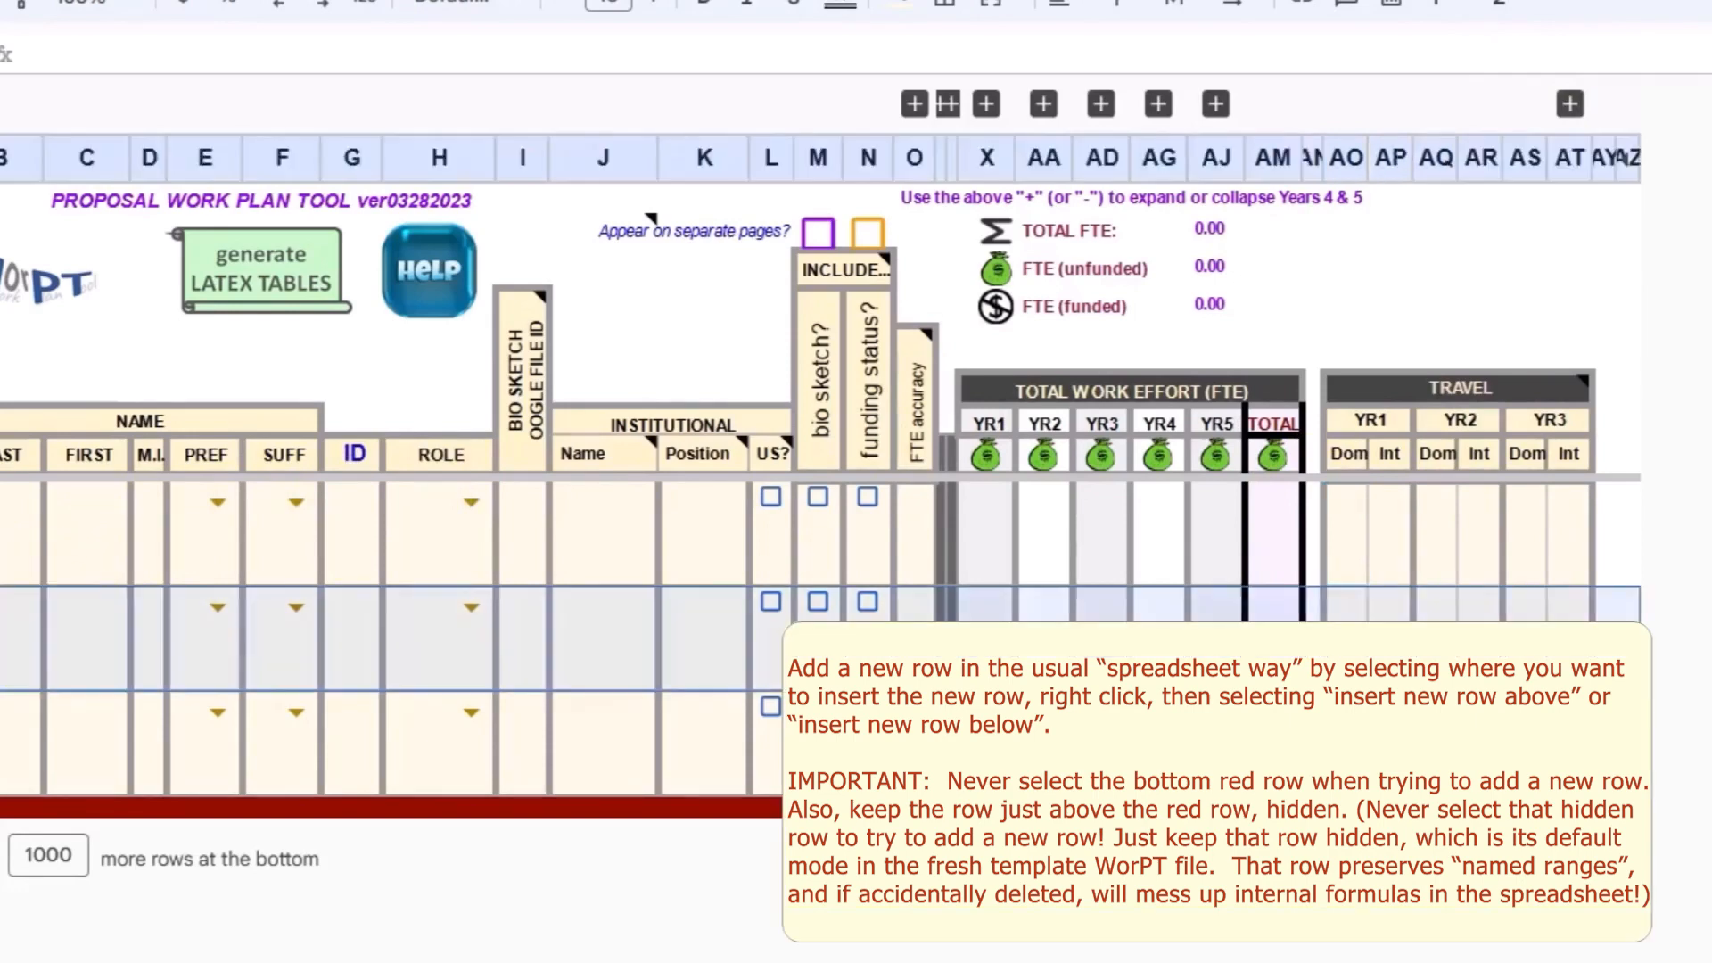
{"action": "right_click", "coordinate": [0, 637]}
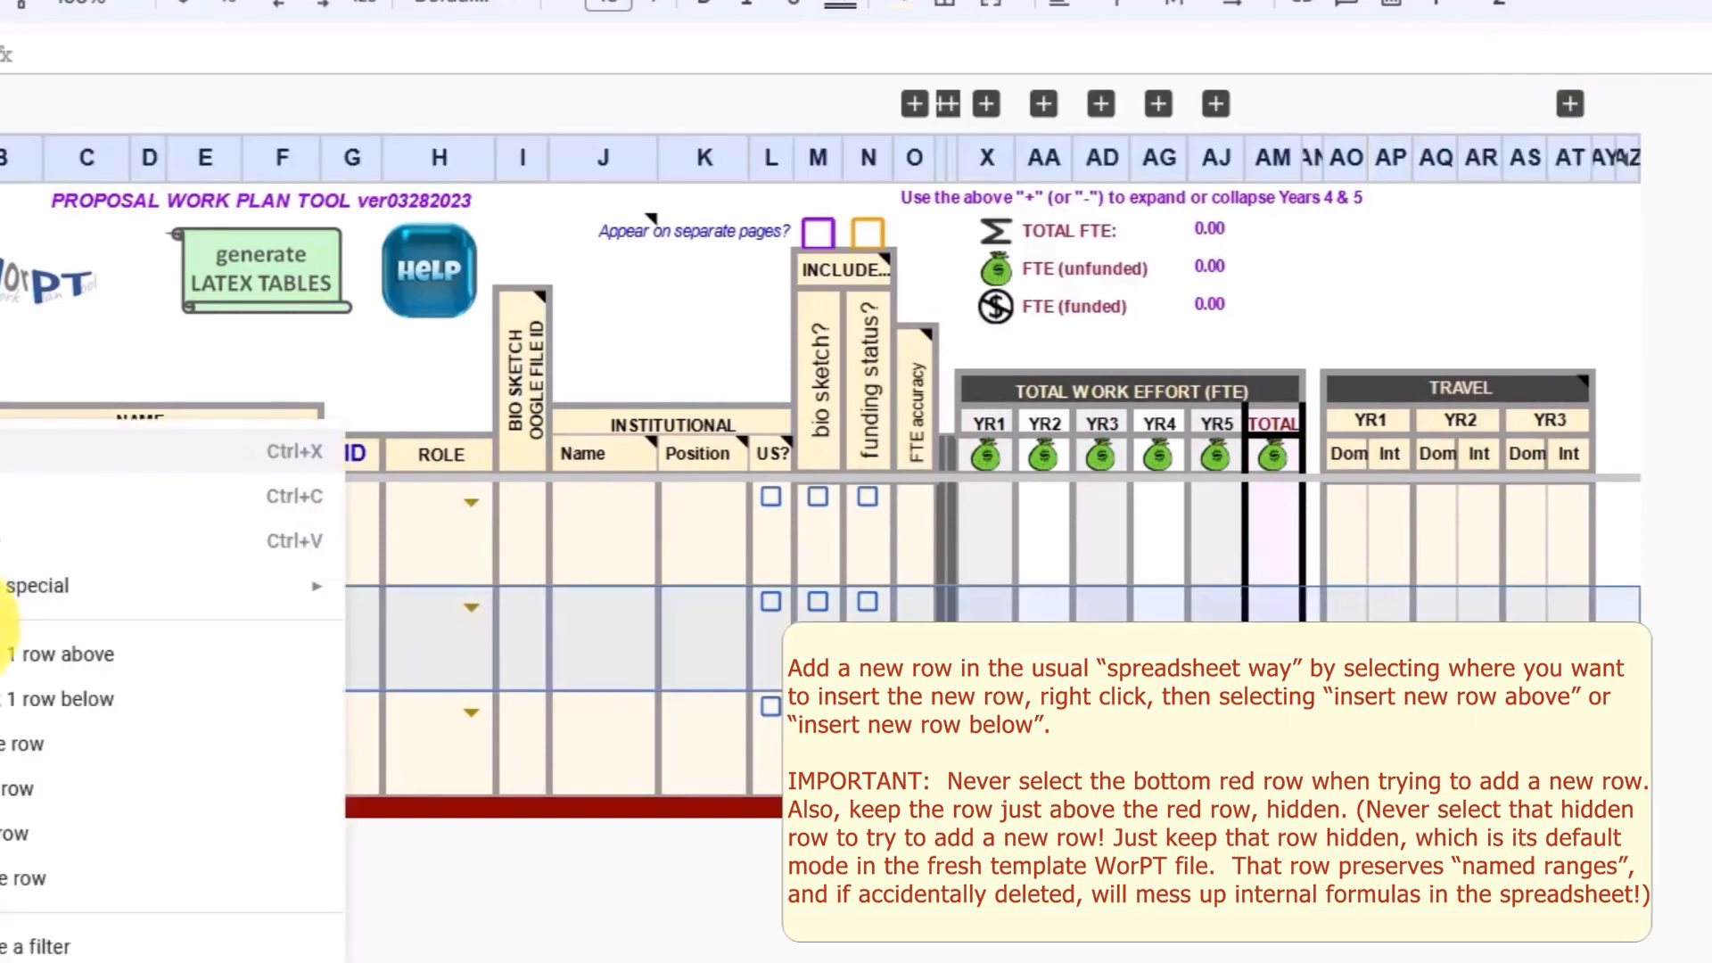
{"action": "left_click", "coordinate": [36, 704]}
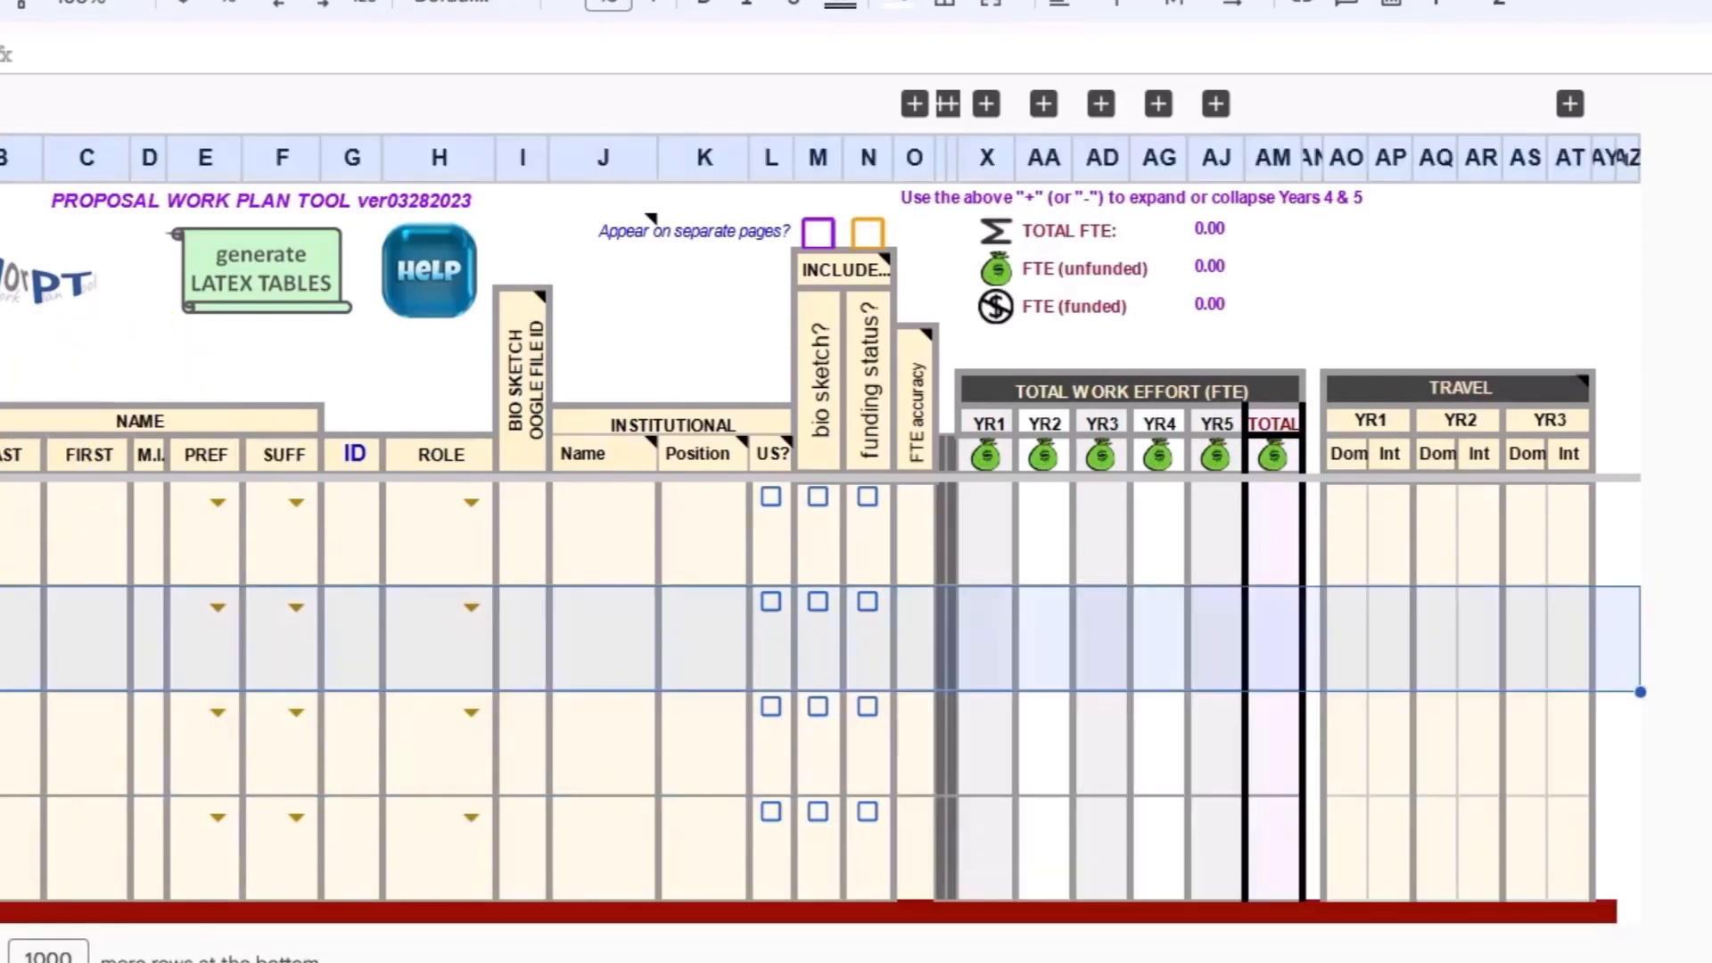
Step: Delete the selected row, the second team member row of the personnel table
{"action": "right_click", "coordinate": [2, 622]}
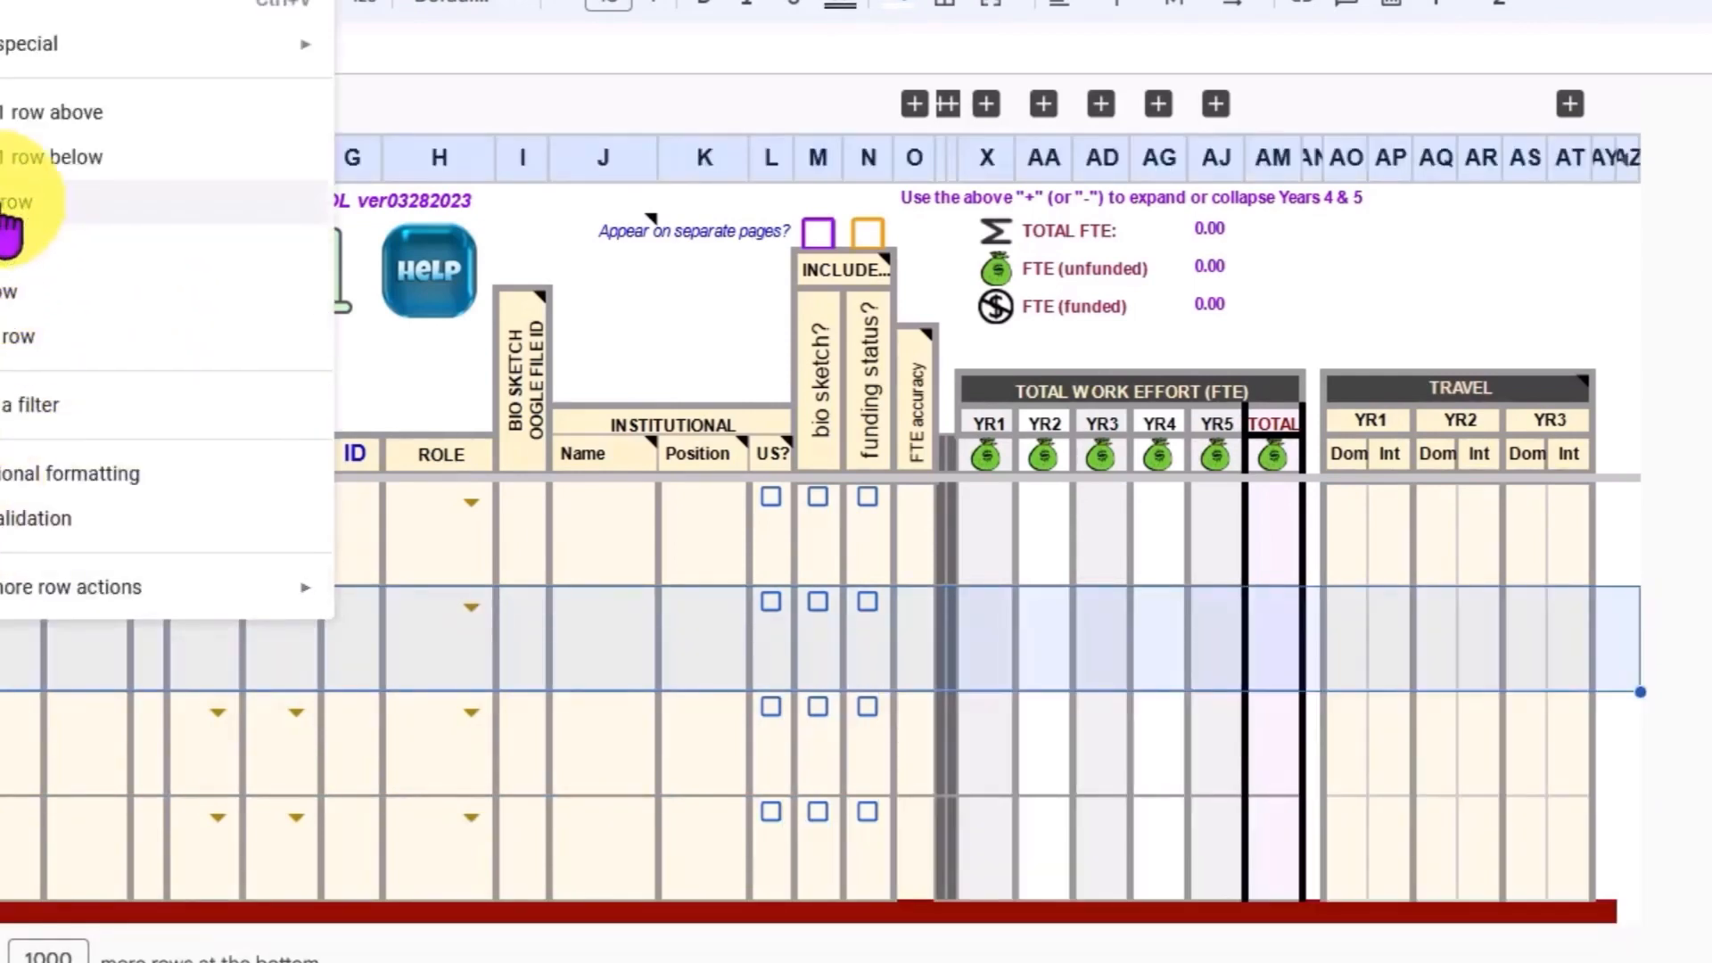
{"action": "left_click", "coordinate": [107, 214]}
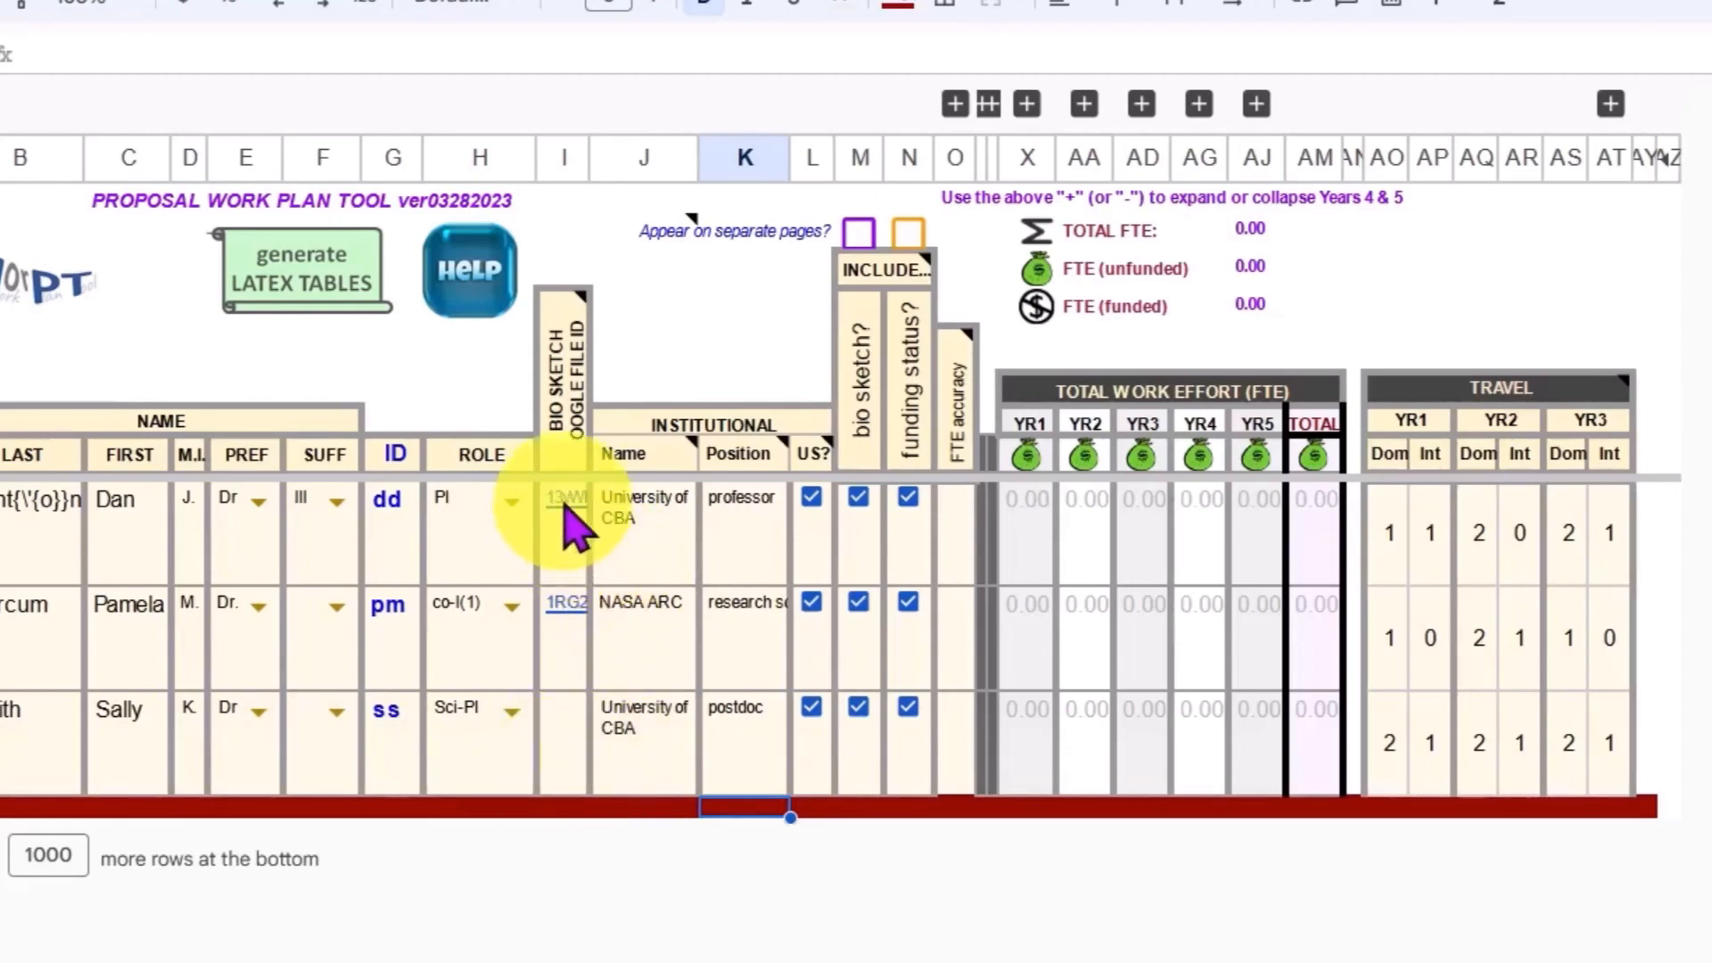
Step: Switch to the third team member's bio sketch spreadsheet and copy its full web address
{"action": "mouse_move", "coordinate": [565, 510]}
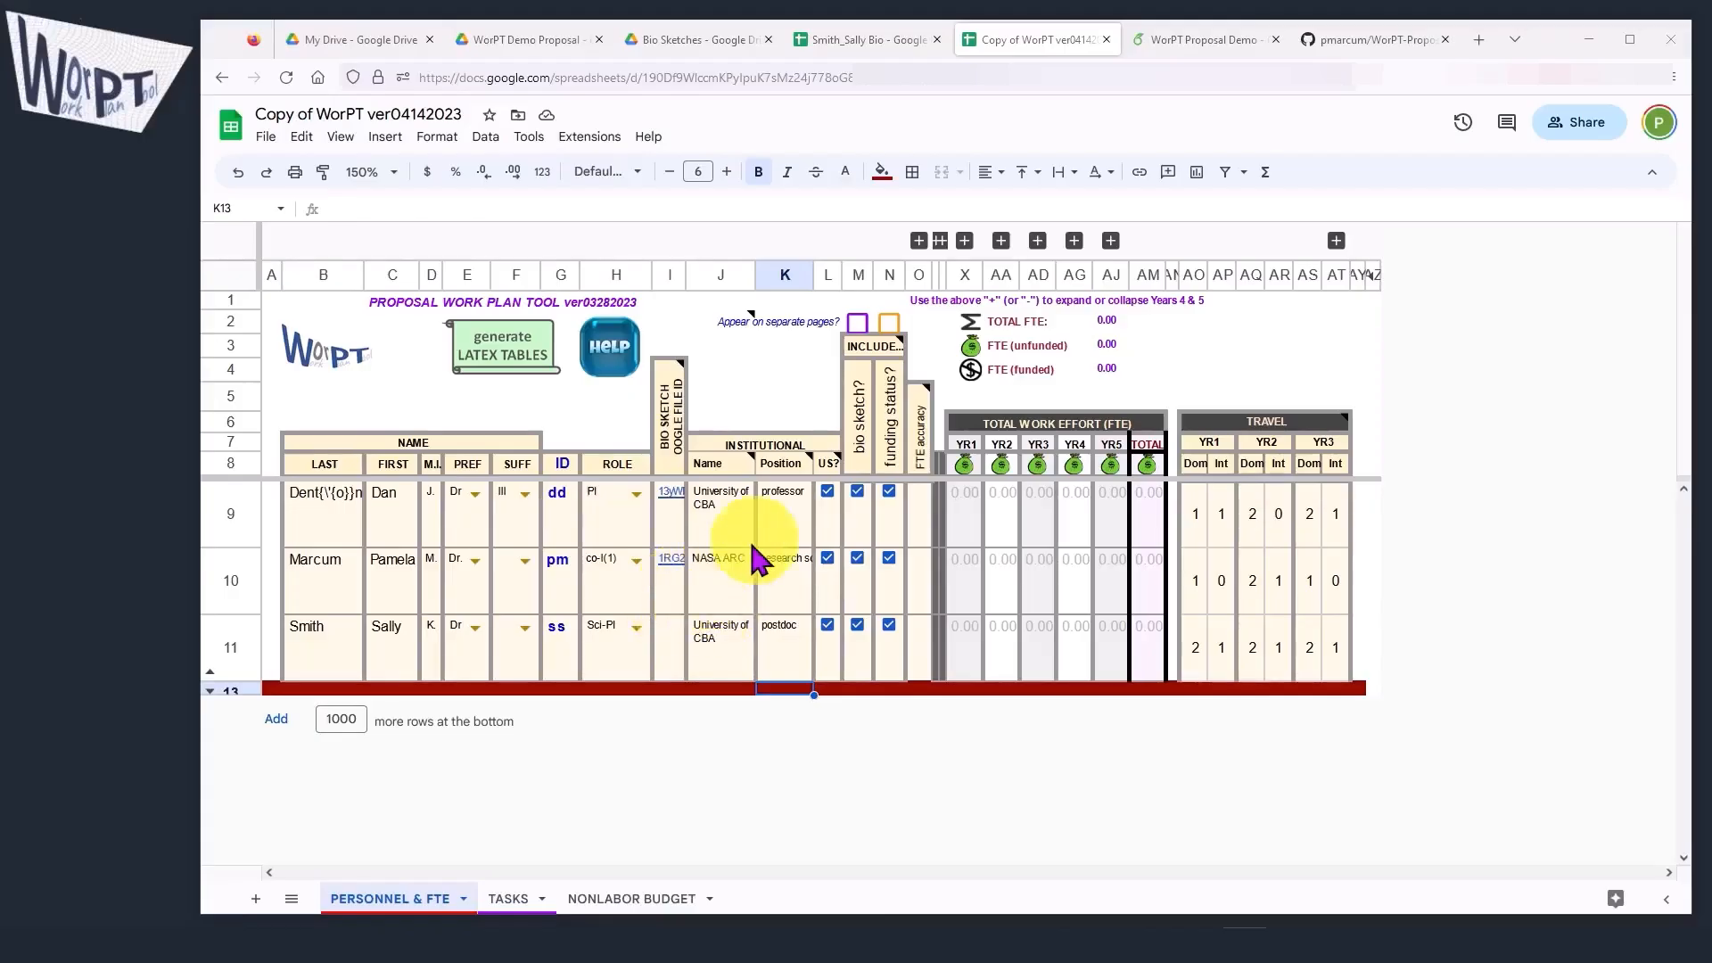
{"action": "left_click", "coordinate": [860, 39]}
{"action": "left_click", "coordinate": [886, 77]}
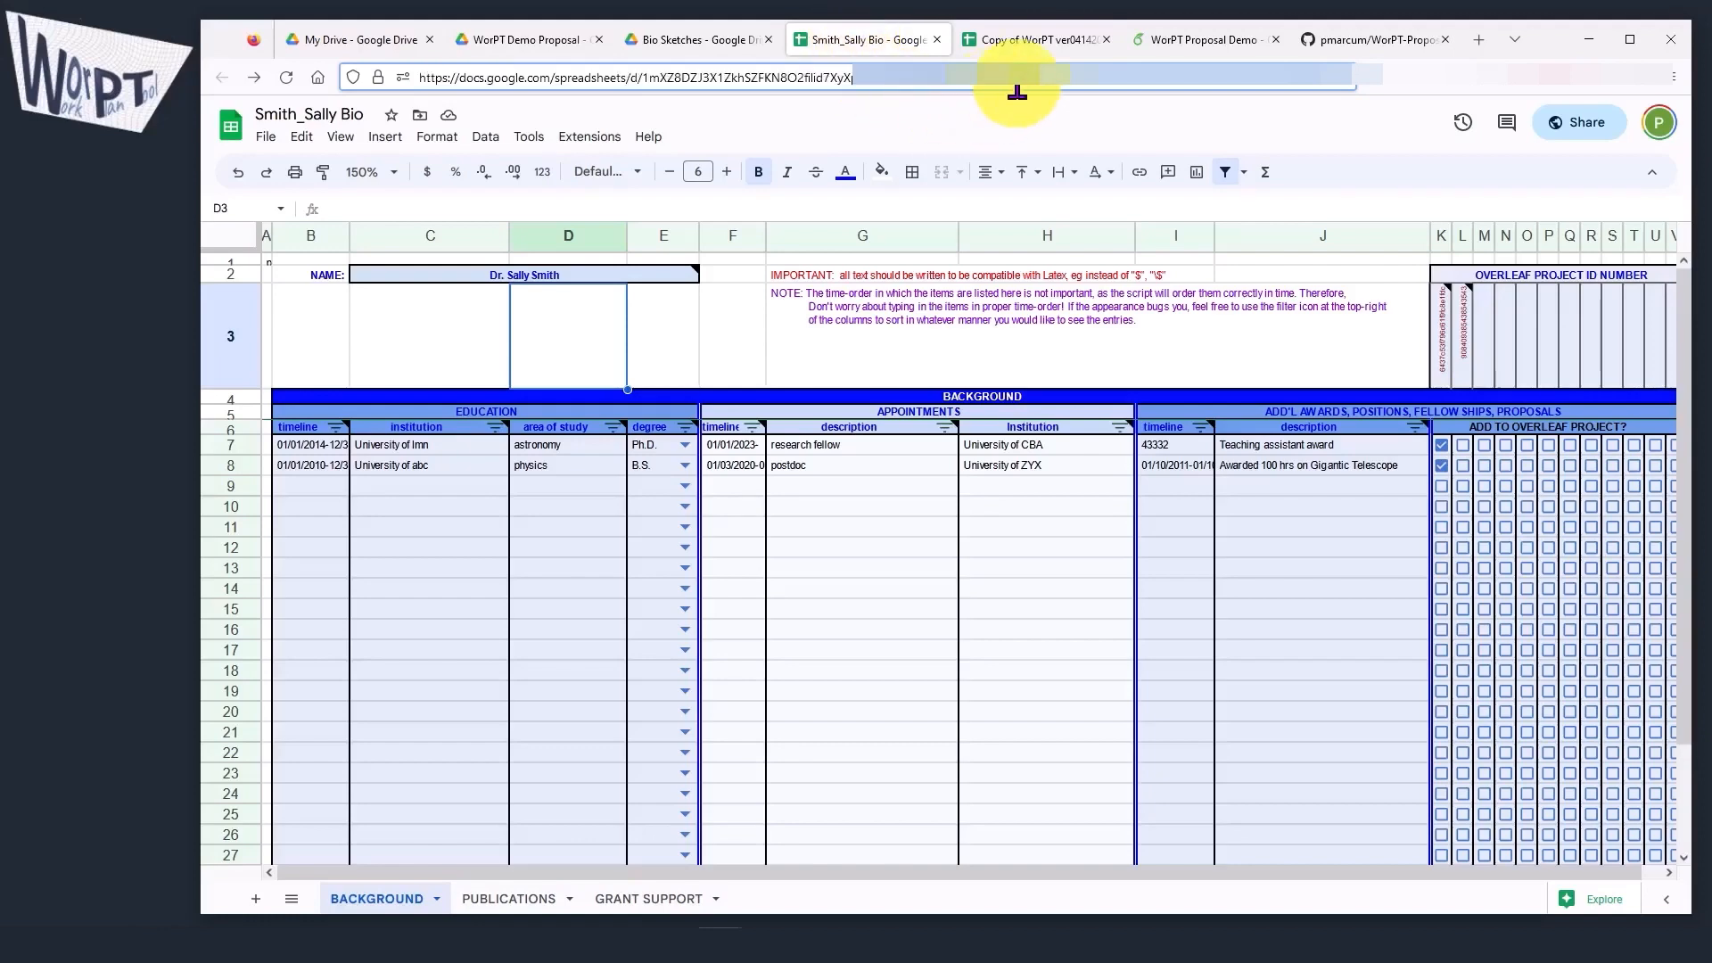
{"action": "left_click_drag", "start_coordinate": [1018, 89], "coordinate": [229, 57]}
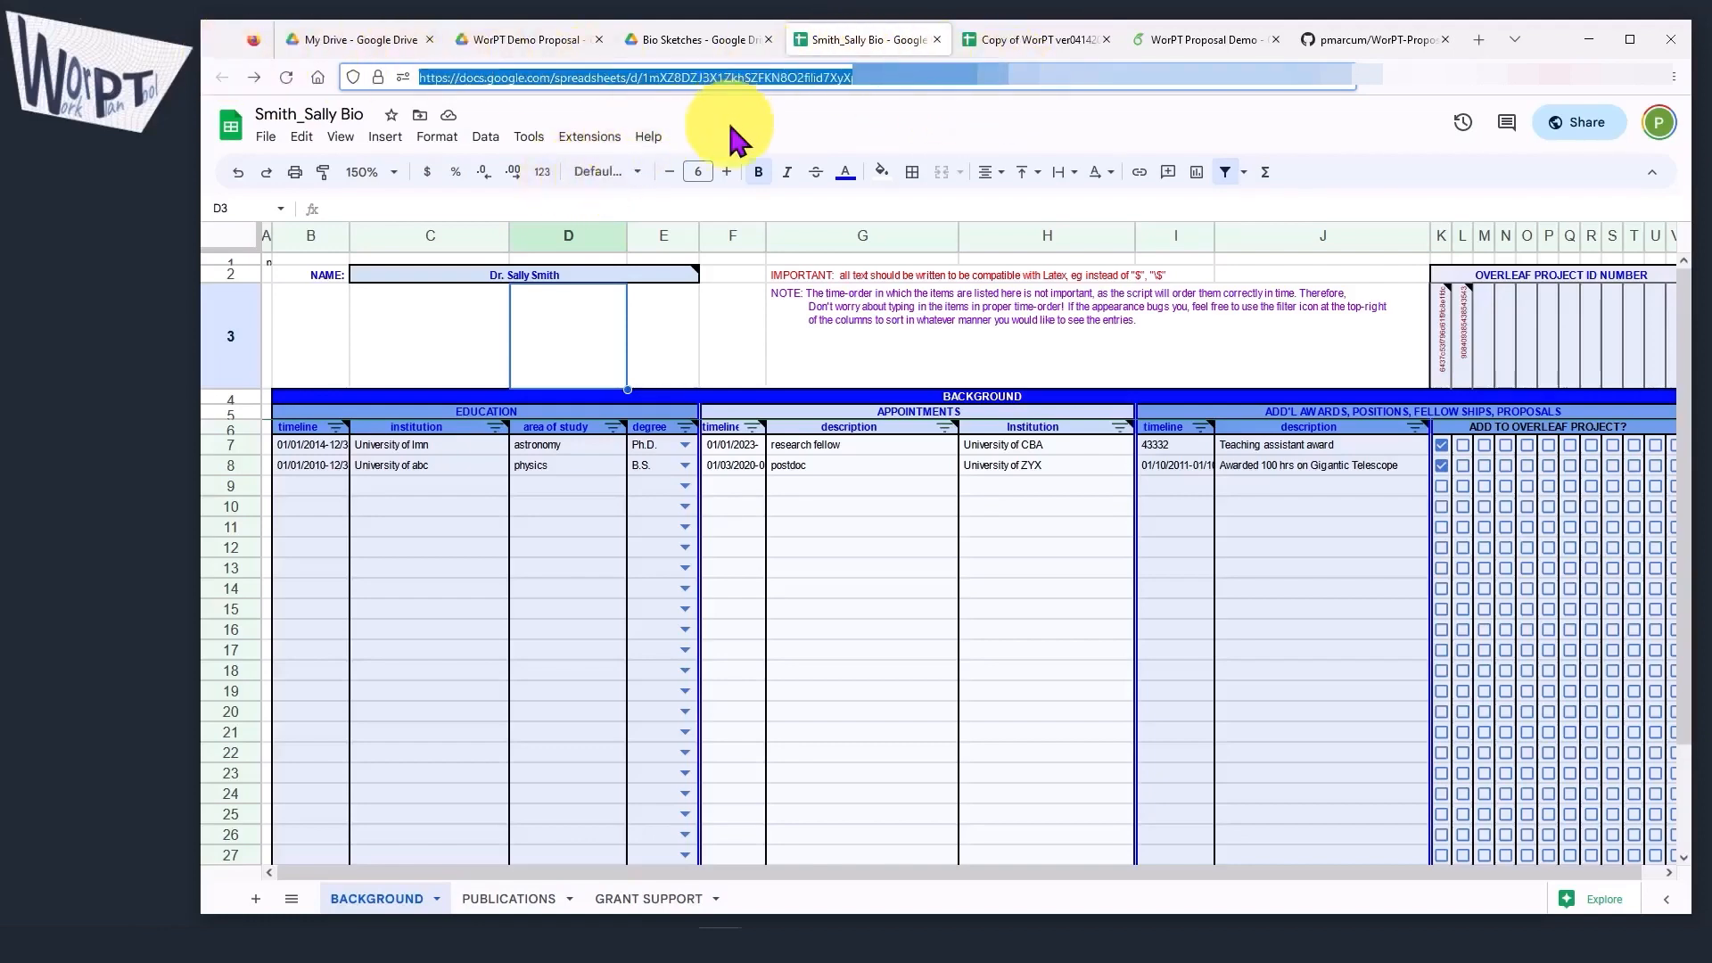
Step: Paste the copied spreadsheet address into cell I11, the third team member's bio sketch file ID in the work plan
{"action": "left_click", "coordinate": [1035, 39]}
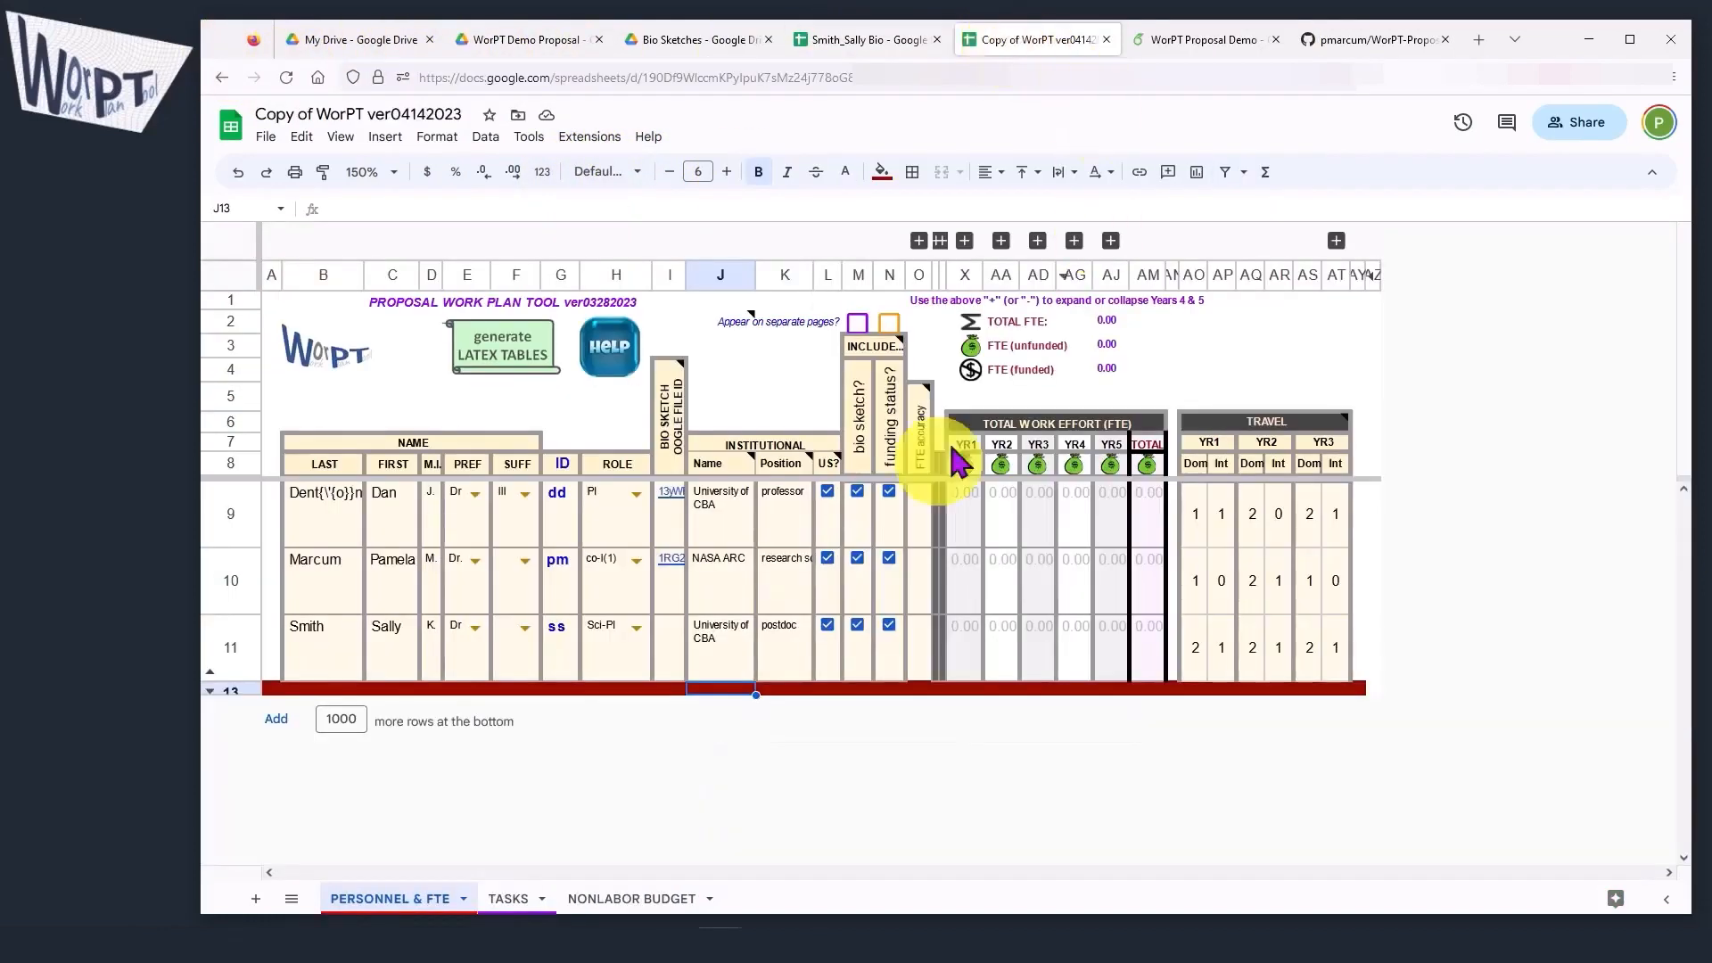
{"action": "left_click", "coordinate": [670, 661]}
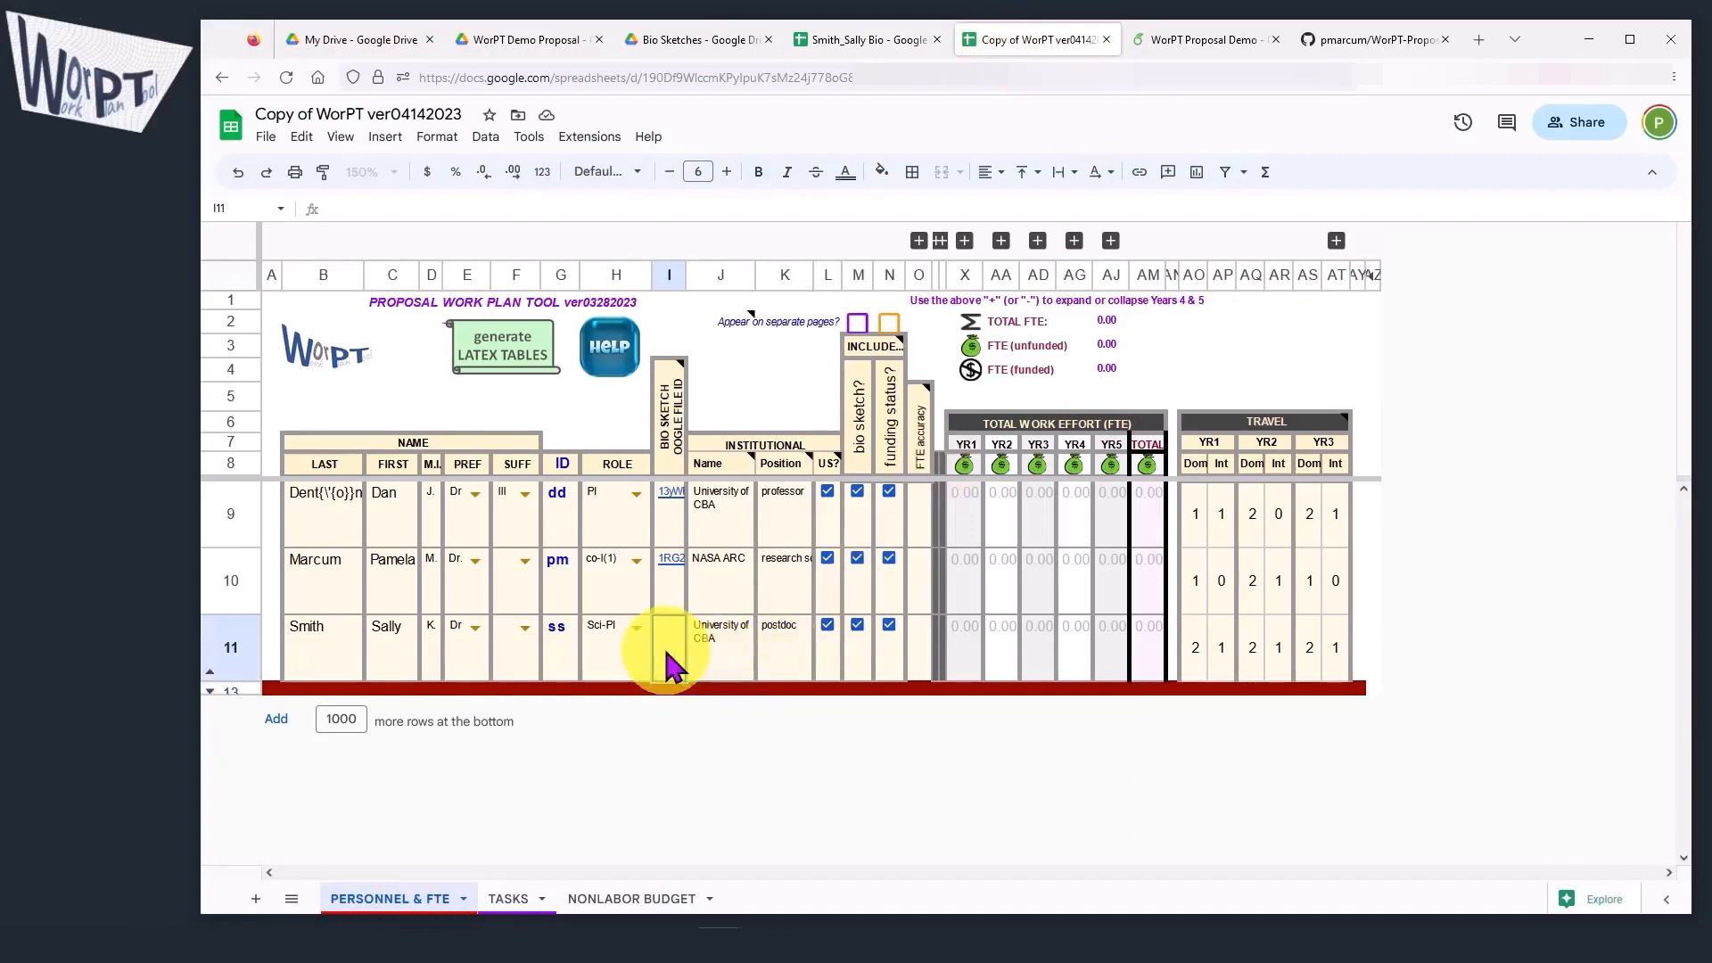
{"action": "double_click", "coordinate": [671, 661]}
{"action": "key", "text": "ctrl+v"}
{"action": "key", "text": "Return"}
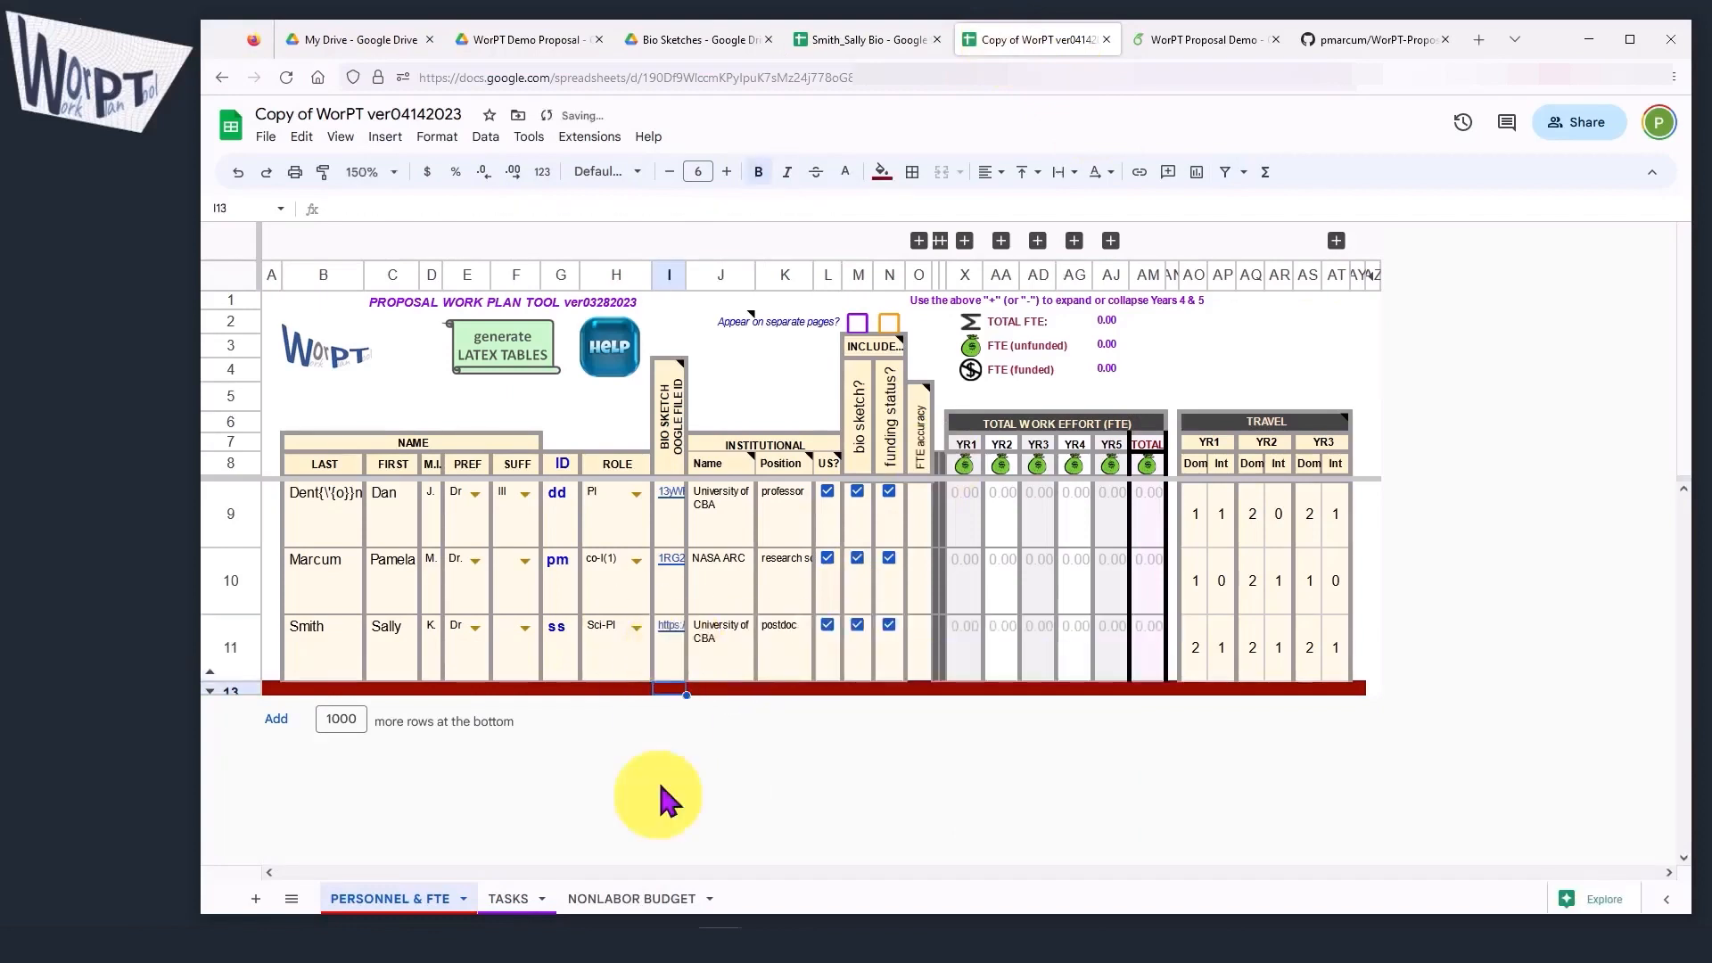
Step: Trim the address in I11 to the bare file ID, removing everything through "/d/" before it and the trailing "/edit#gid=0"
{"action": "left_click", "coordinate": [669, 658]}
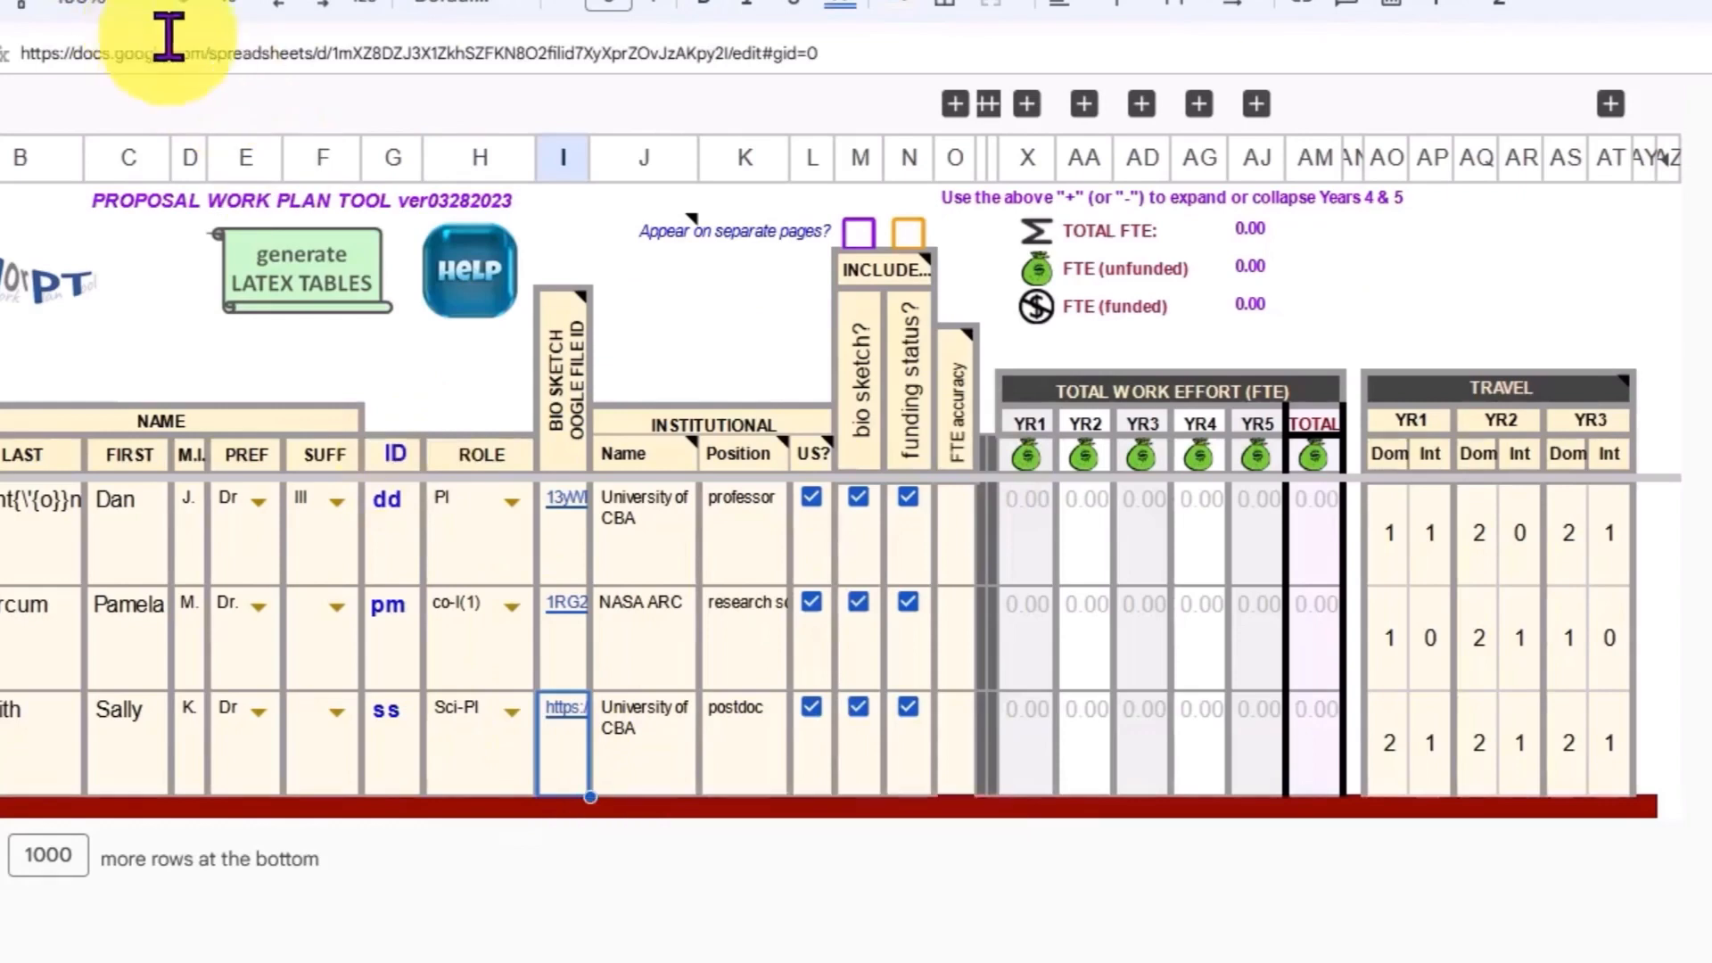
{"action": "left_click", "coordinate": [325, 65]}
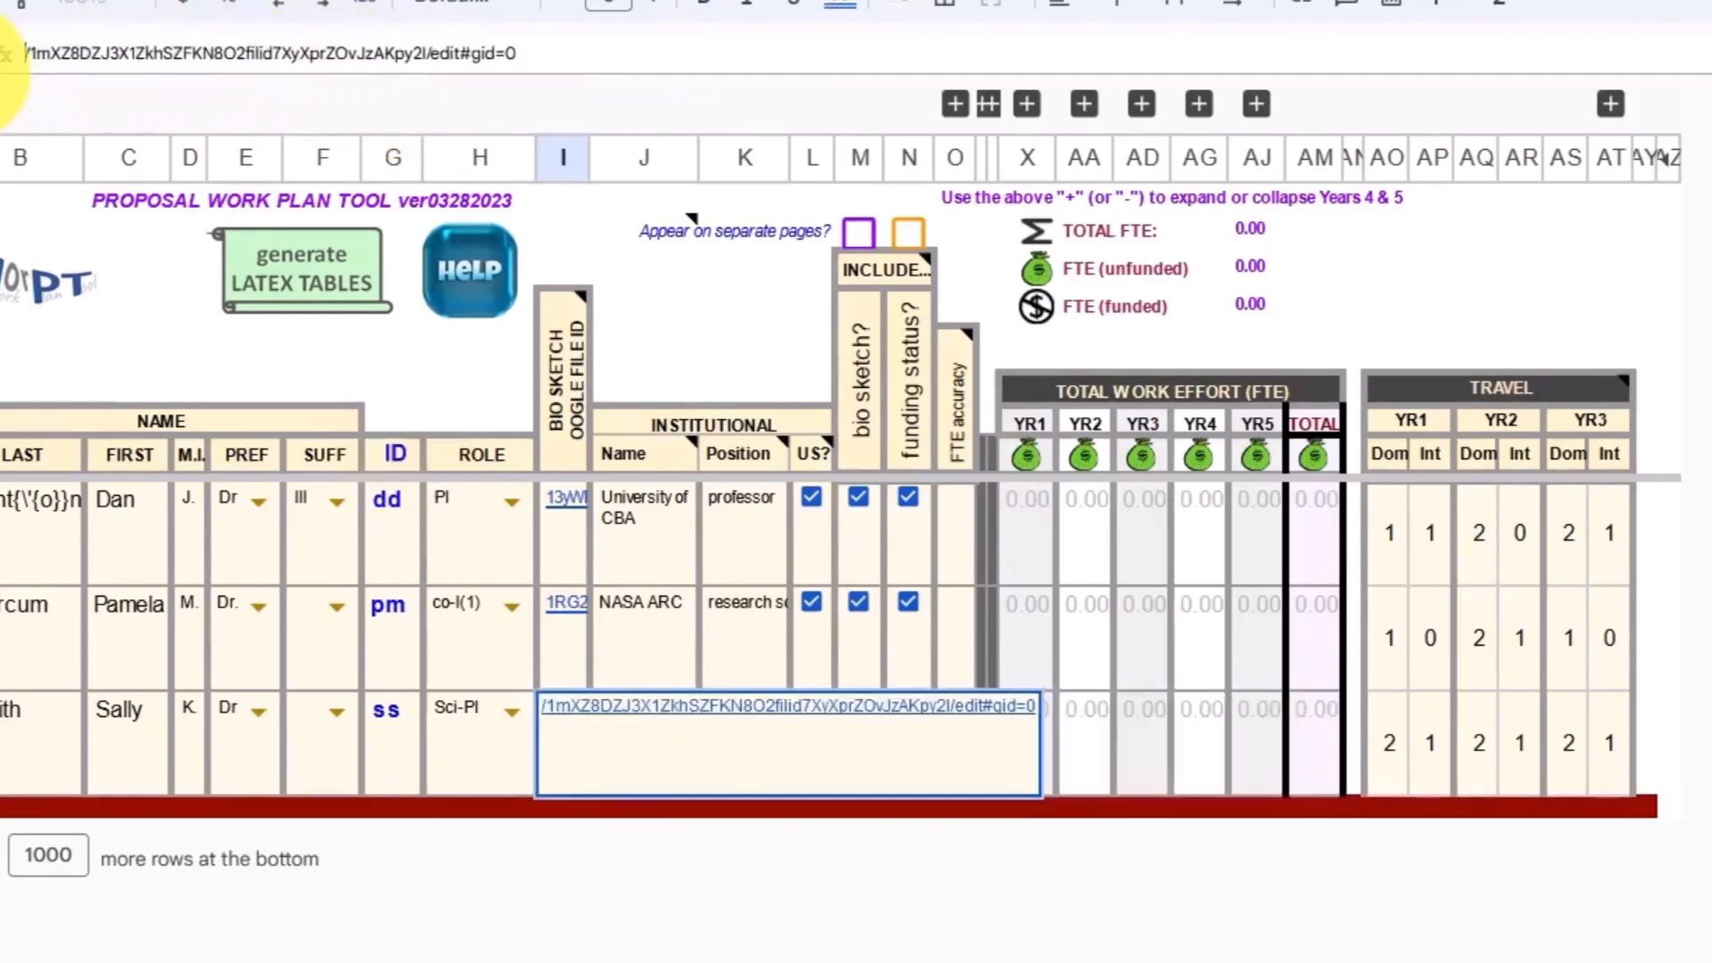
{"action": "key", "text": "BackSpace"}
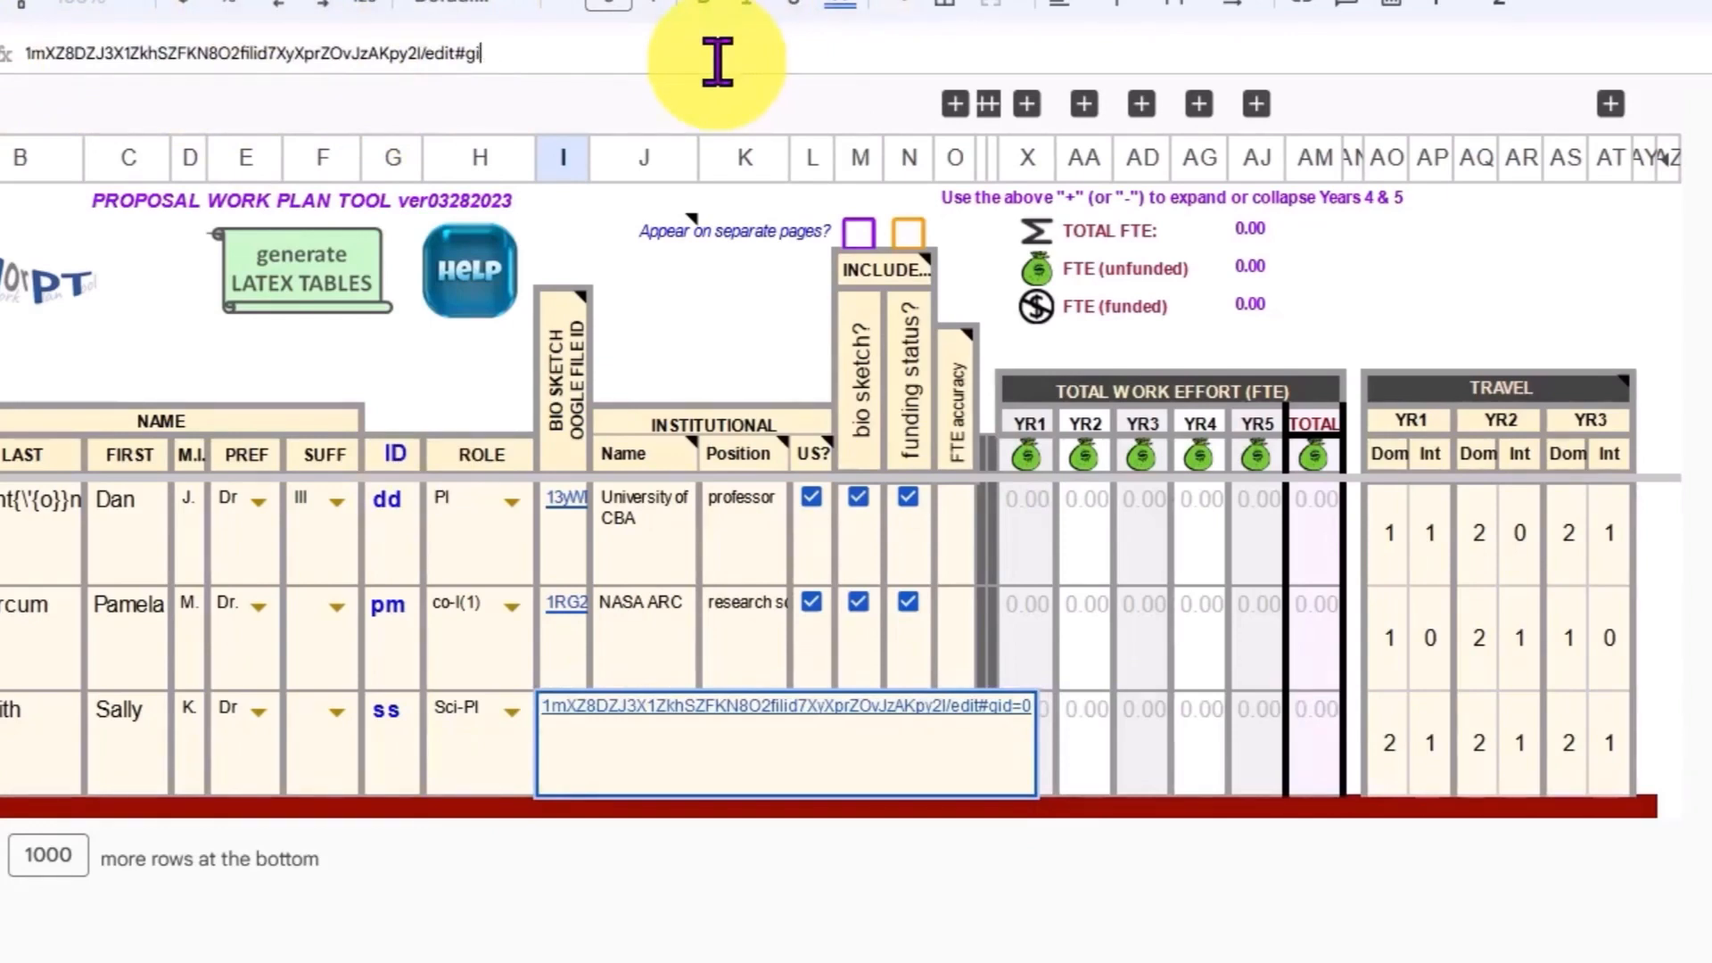
{"action": "key", "text": "BackSpace"}
{"action": "key", "text": "BackSpace"}
{"action": "key", "text": "BackSpace"}
{"action": "key", "text": "BackSpace"}
{"action": "key", "text": "BackSpace"}
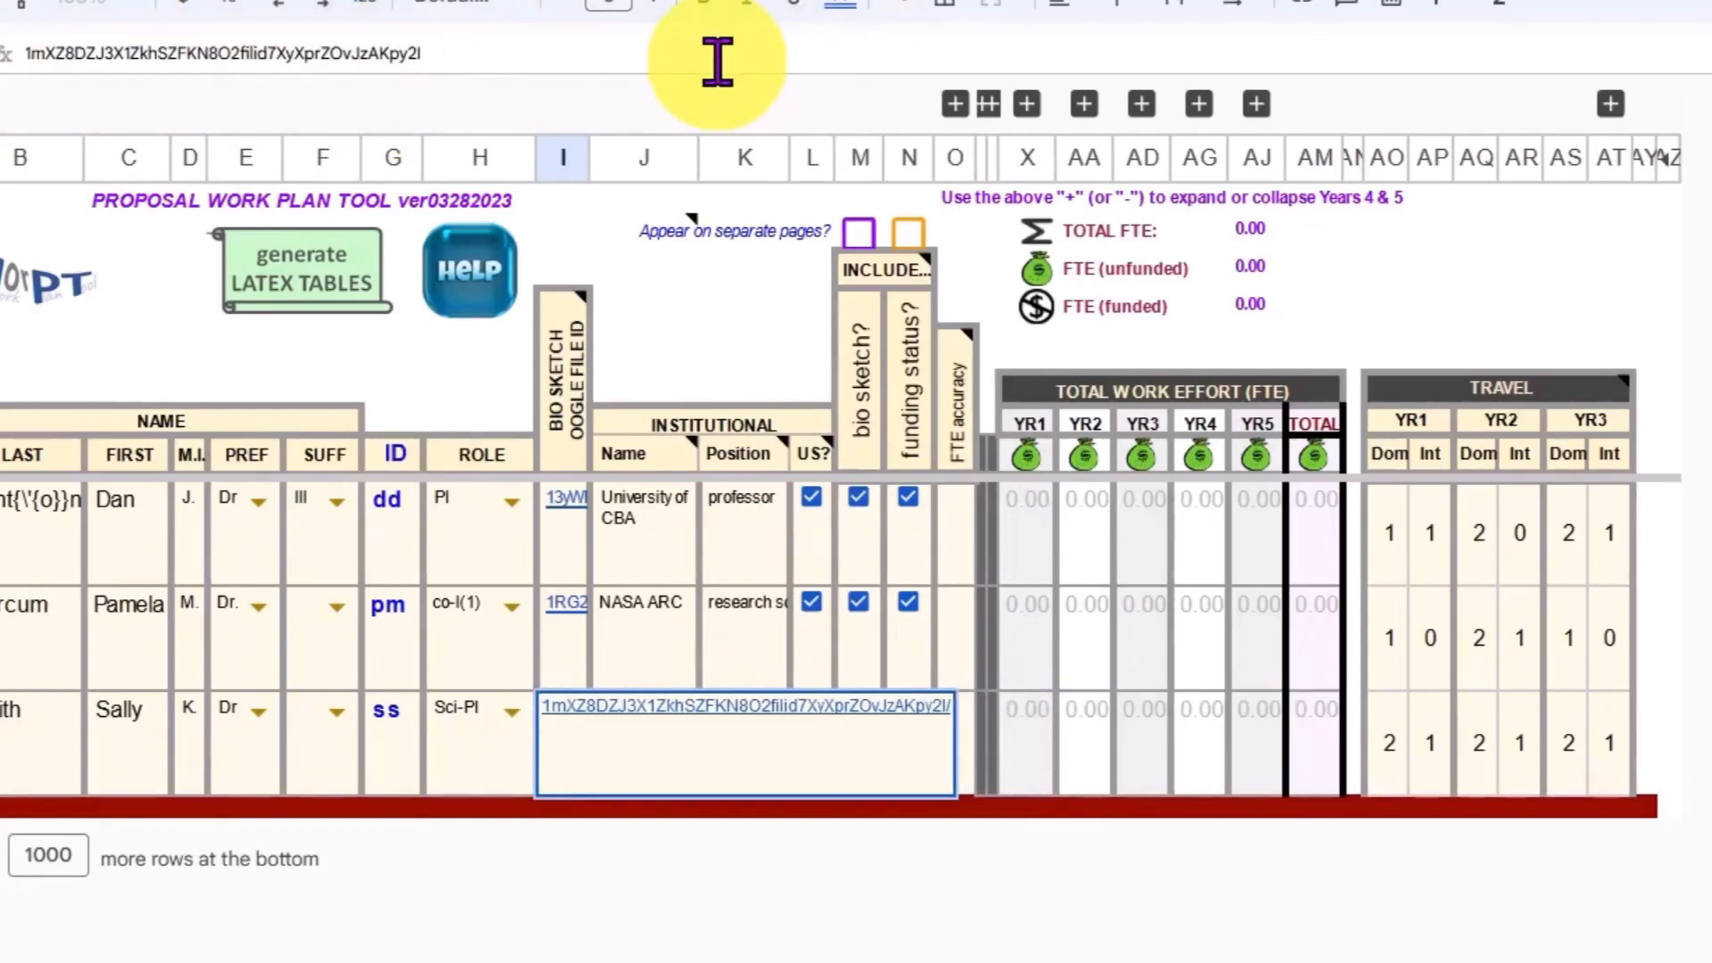
{"action": "key", "text": "Return"}
{"action": "mouse_move", "coordinate": [574, 713]}
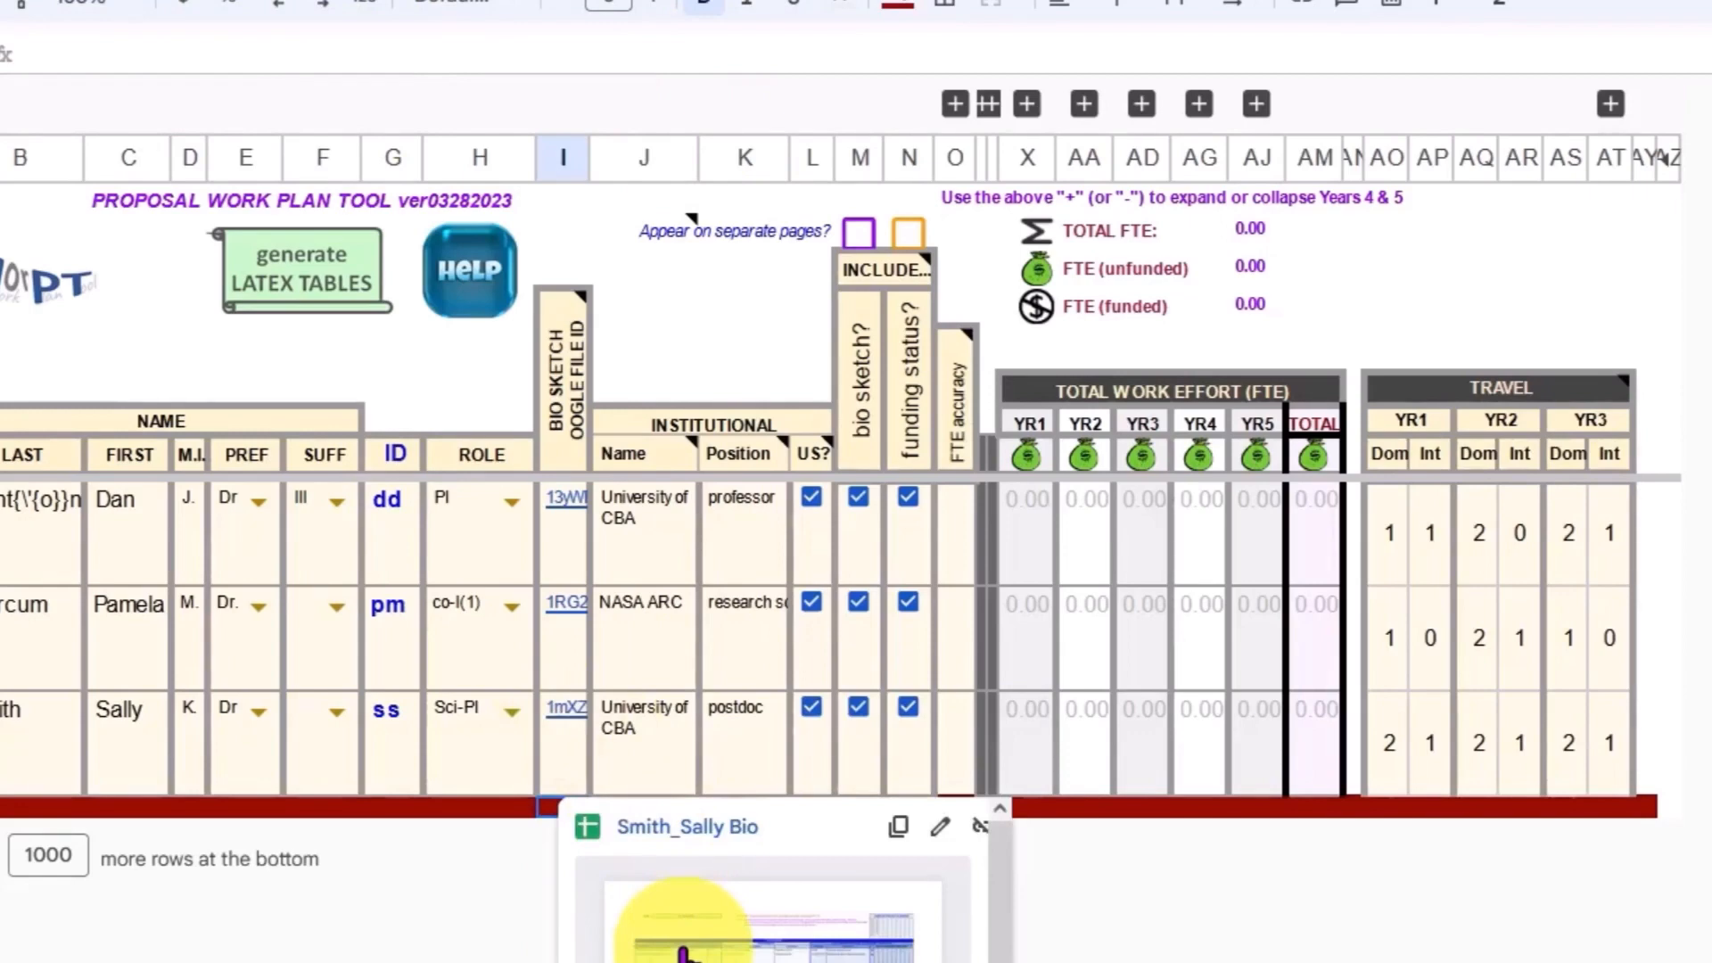
{"action": "left_click", "coordinate": [1433, 807]}
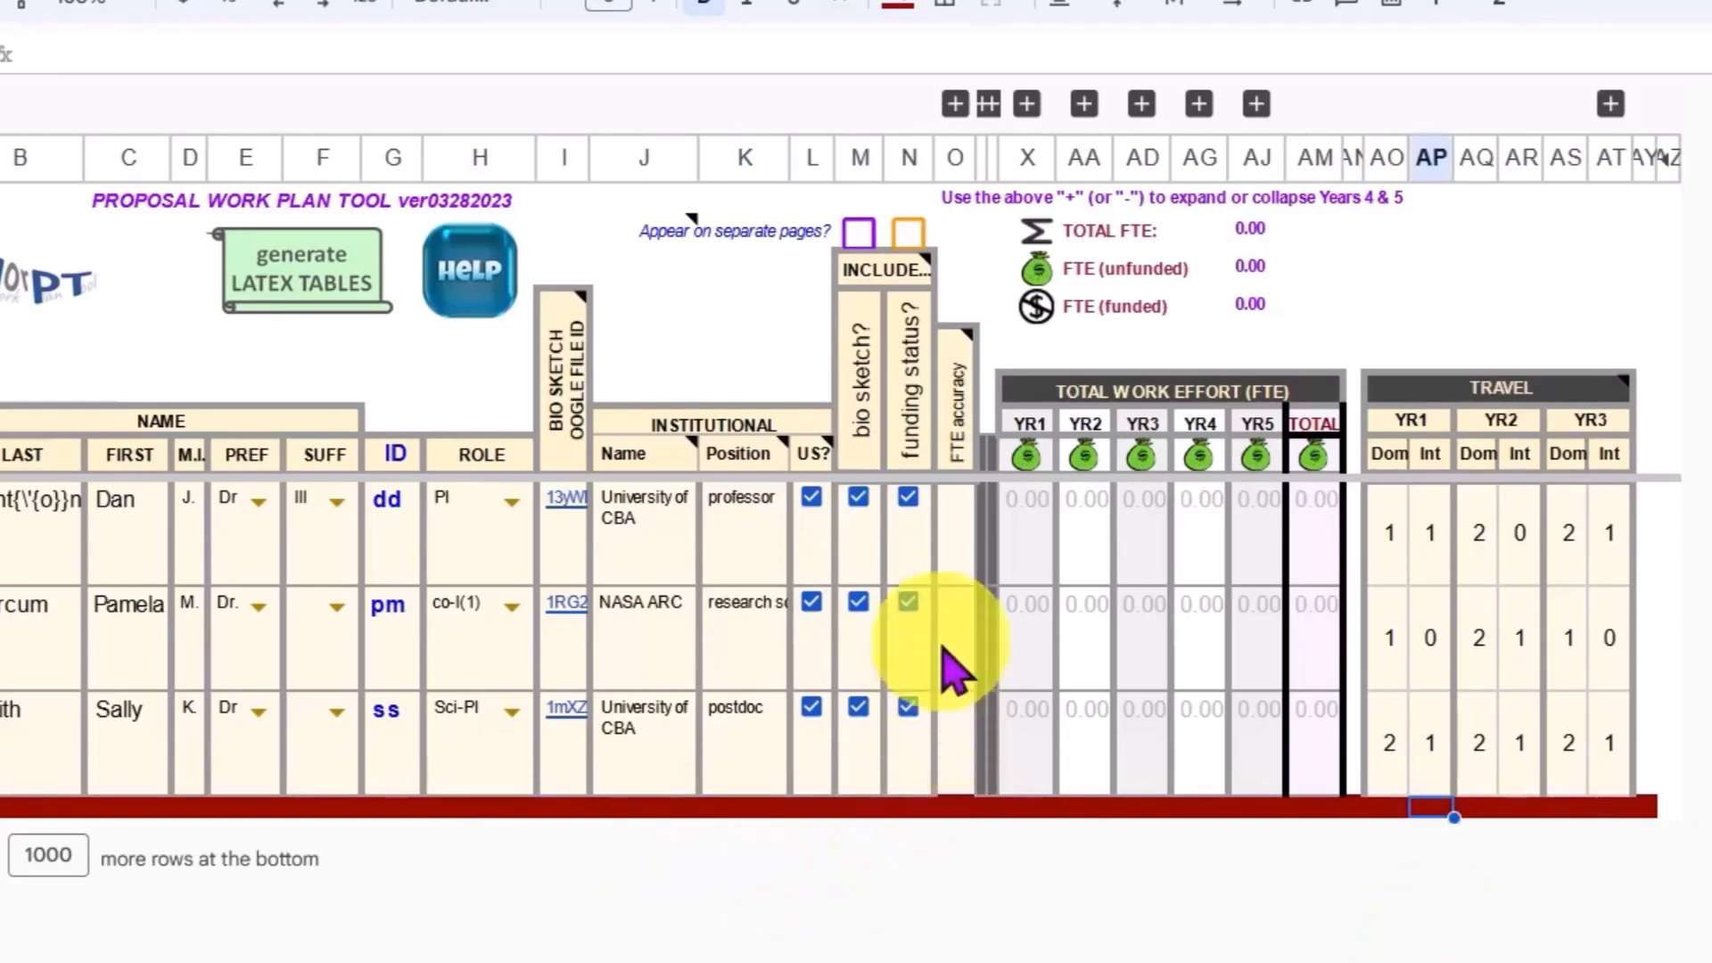